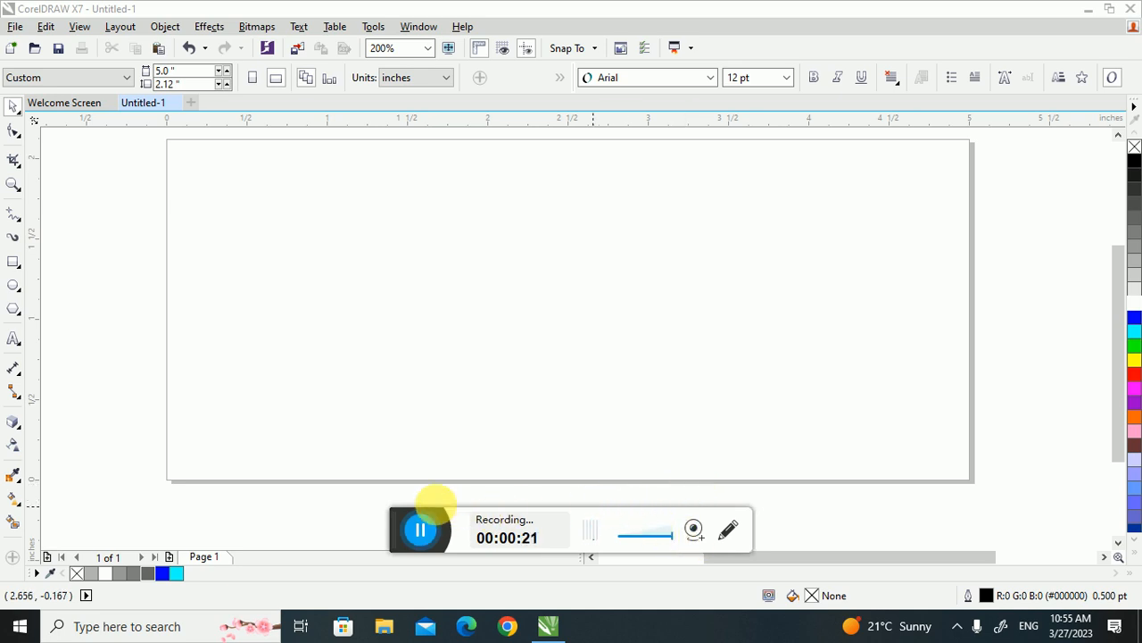
click(694, 530)
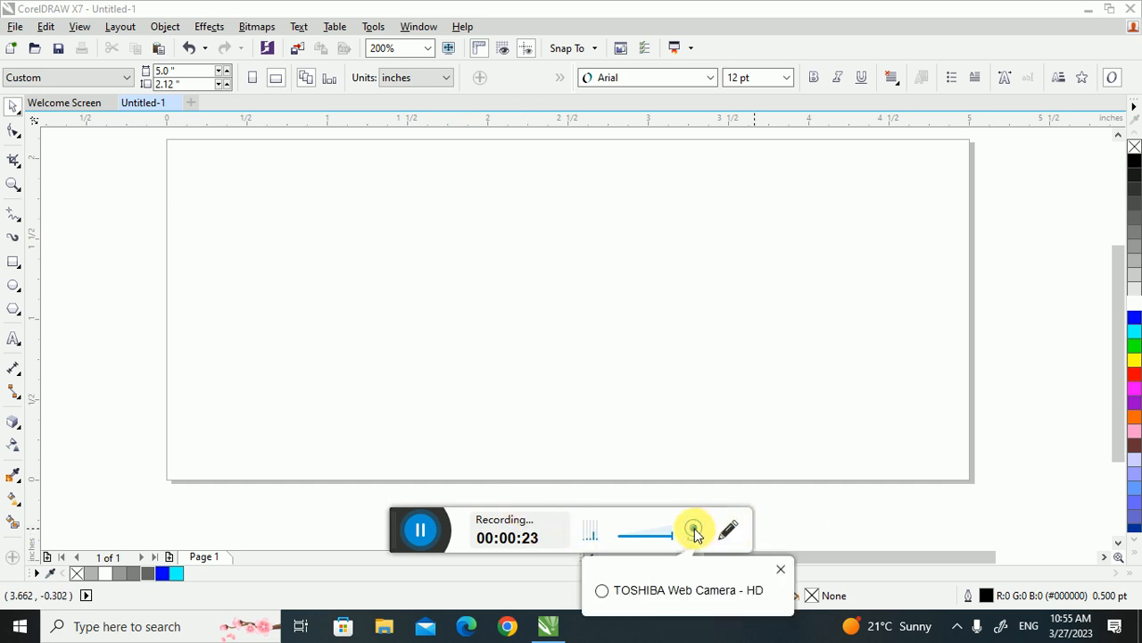
click(675, 590)
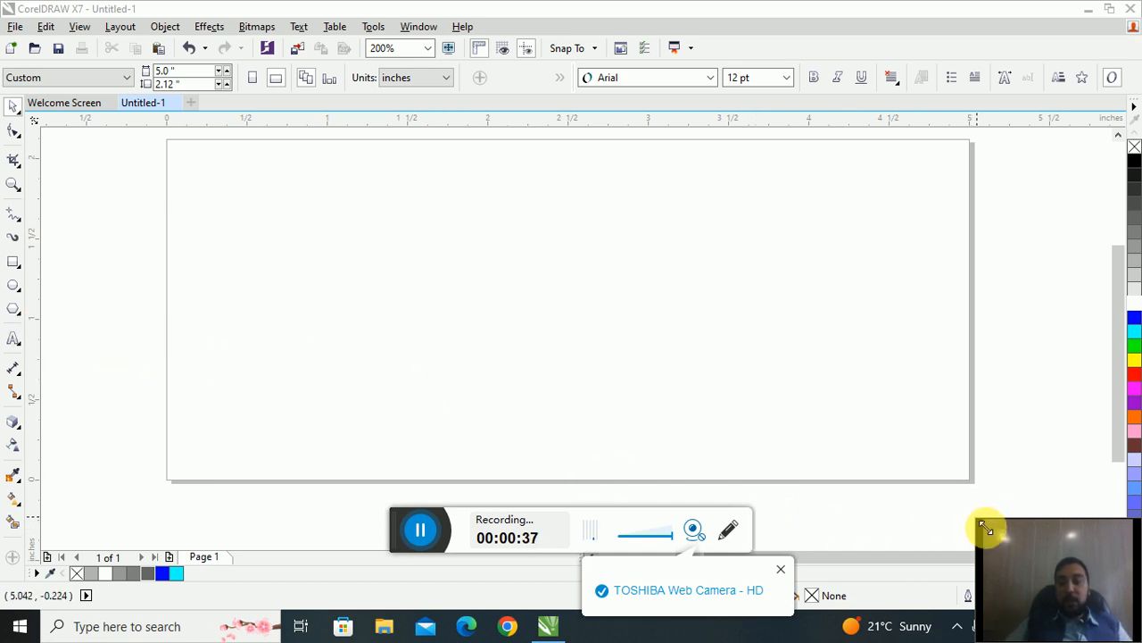
drag(985, 528, 916, 407)
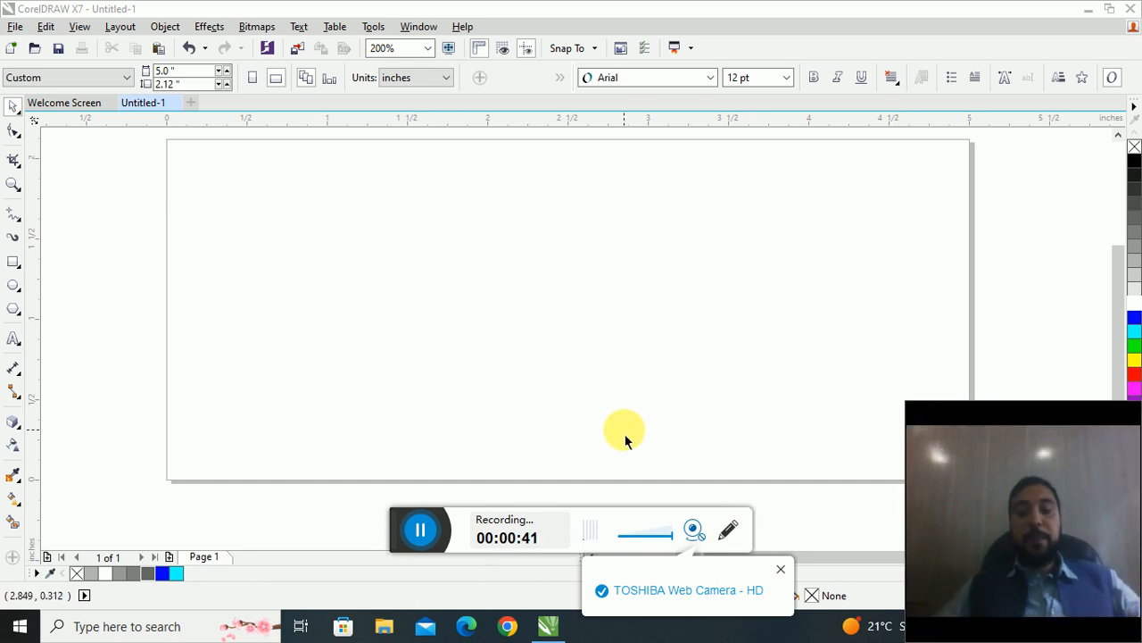
- Add the artistic text PERFECT in the page's upper half and enlarge it proportionally to about 4.5 inches wide
click(13, 339)
click(225, 275)
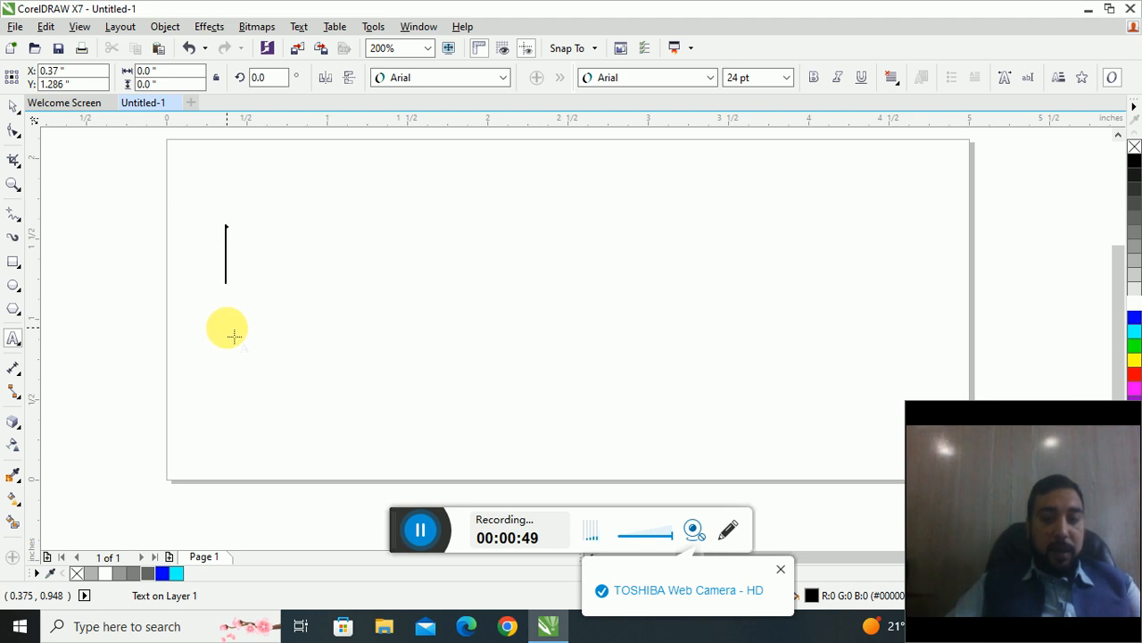
text(PERFECT)
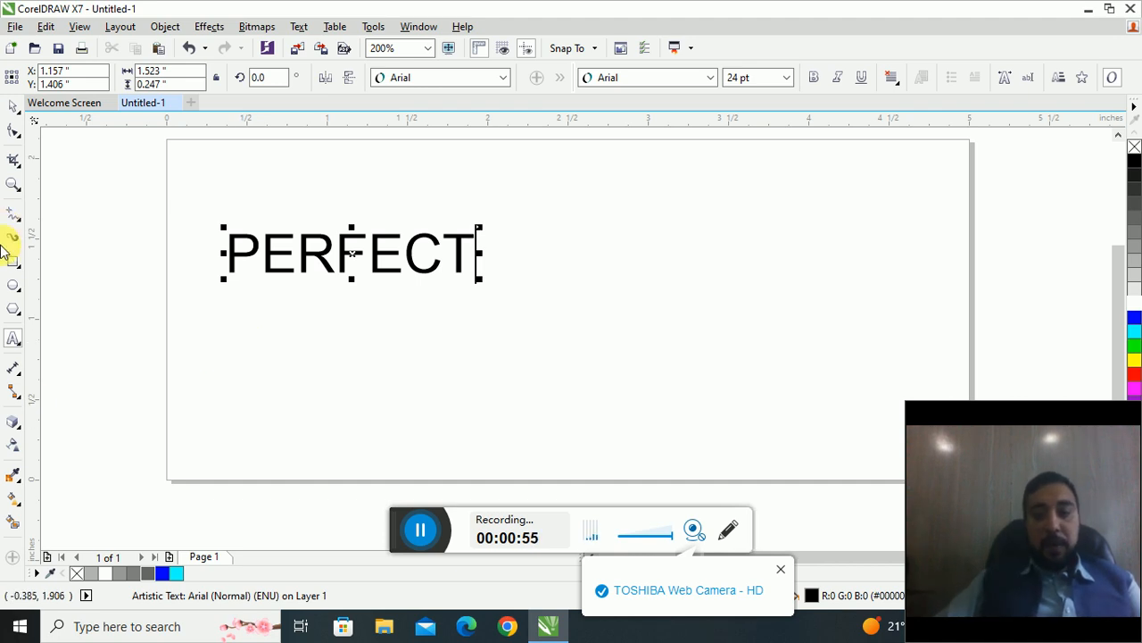
click(17, 114)
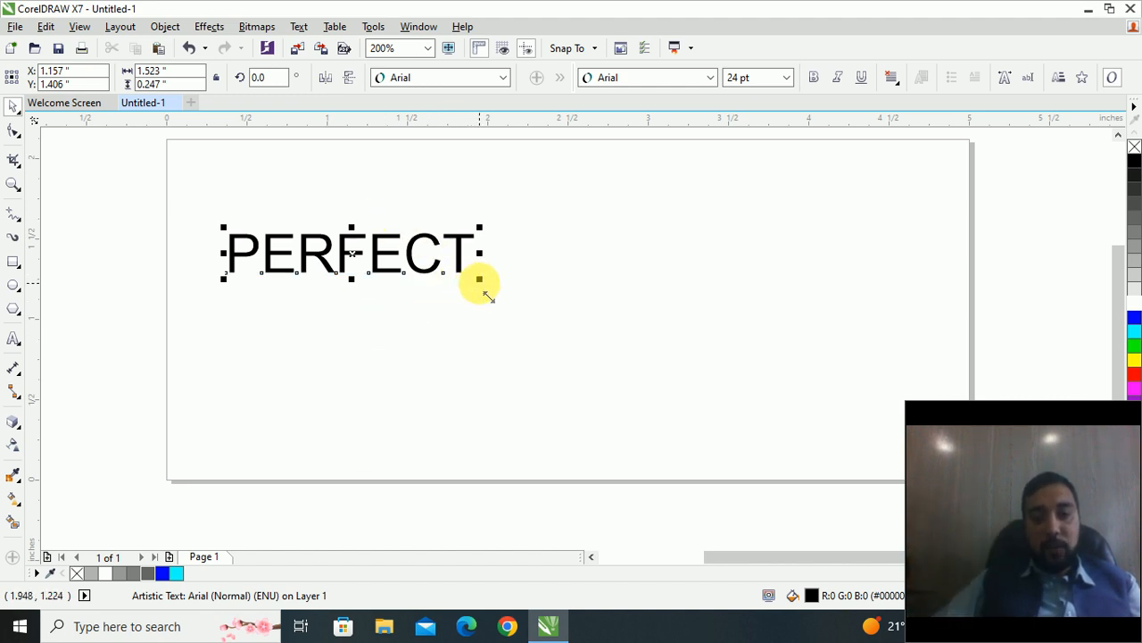
drag(489, 292, 956, 420)
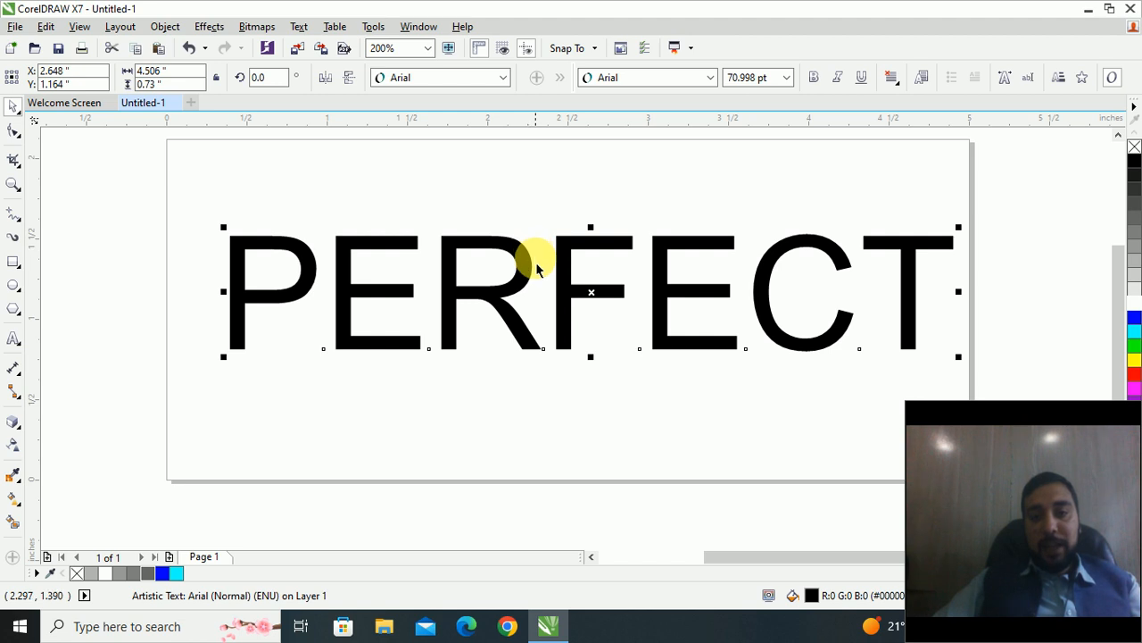
- Change the PERFECT text's font to Arial Black and move the text so it fits within the page width
click(504, 80)
mouse_move(424, 118)
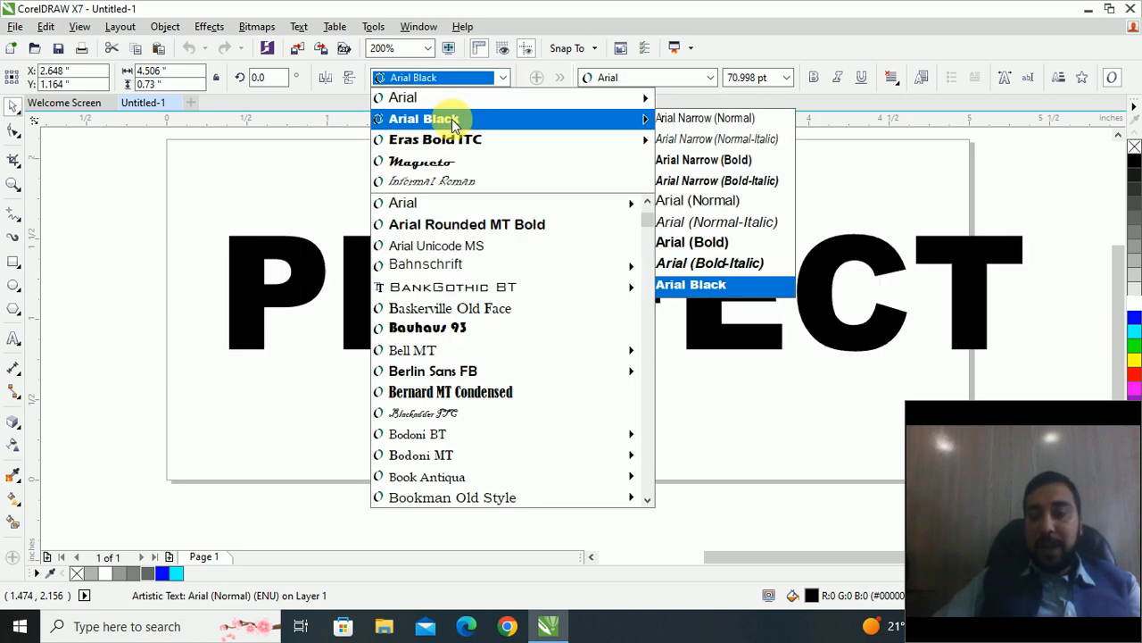
click(451, 121)
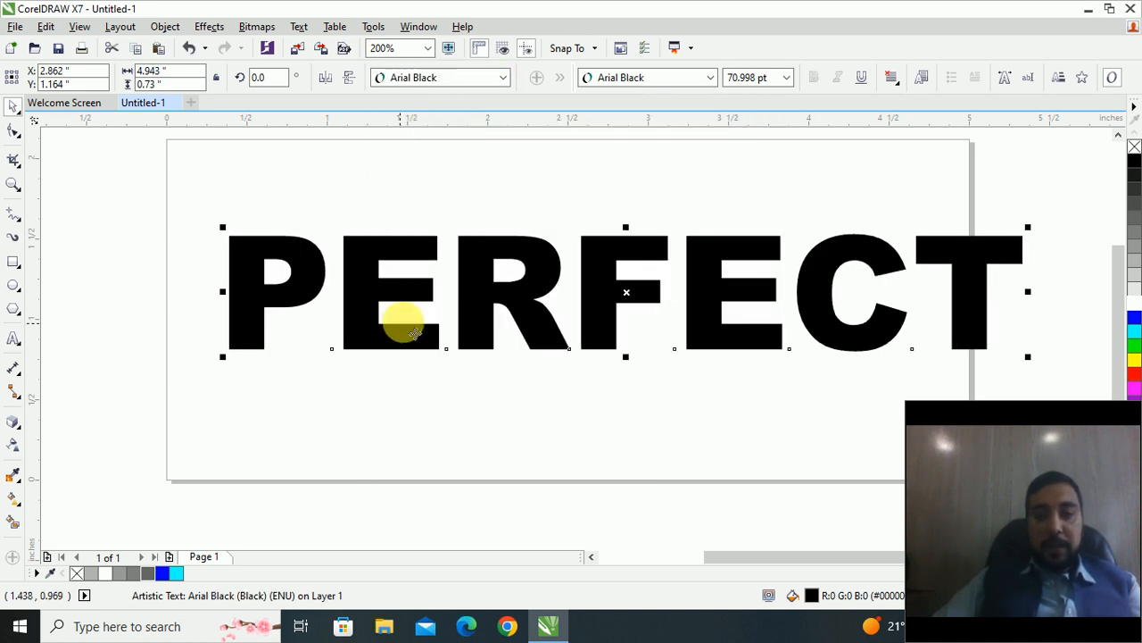
drag(472, 295, 413, 294)
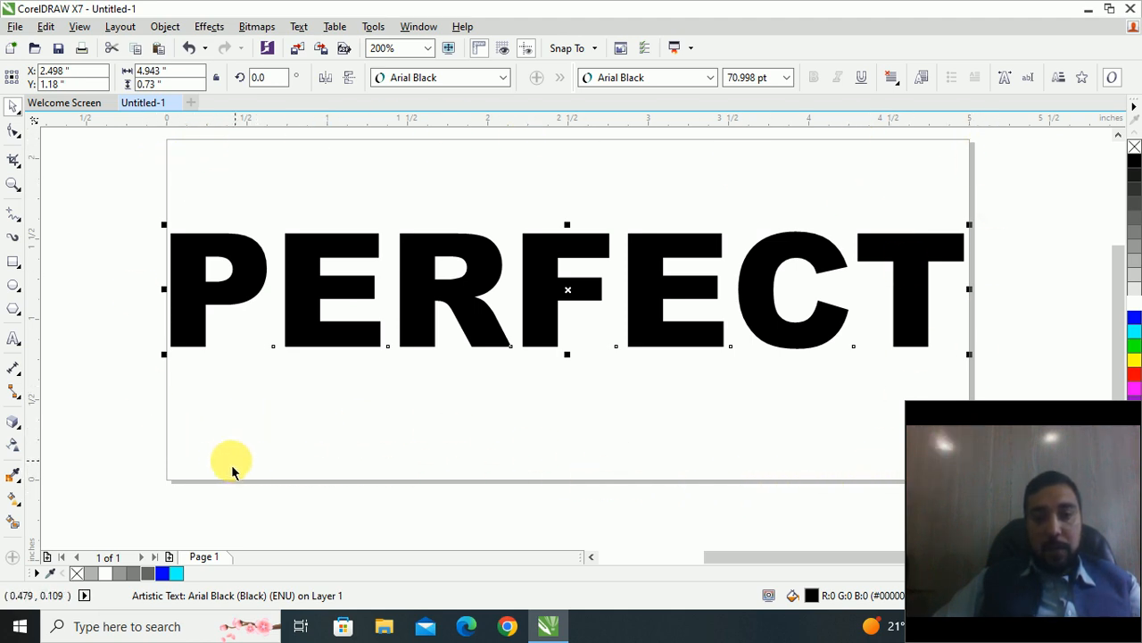
- Create a page-sized rectangle behind the text and fill it with light gray (R:179 G:179 B:179)
click(153, 451)
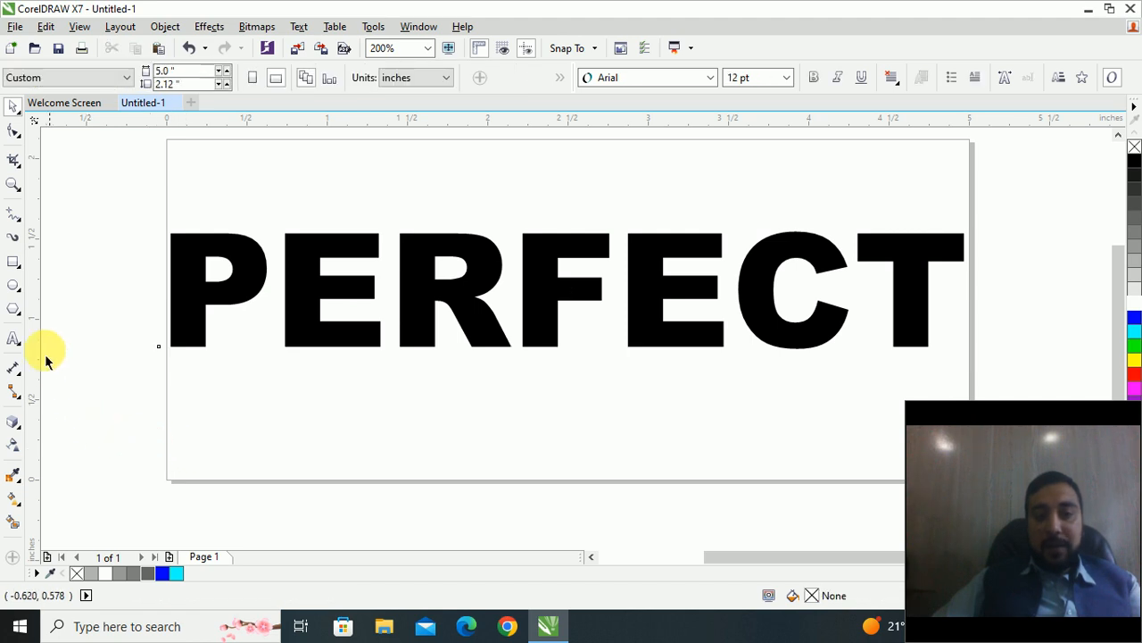
double_click(15, 265)
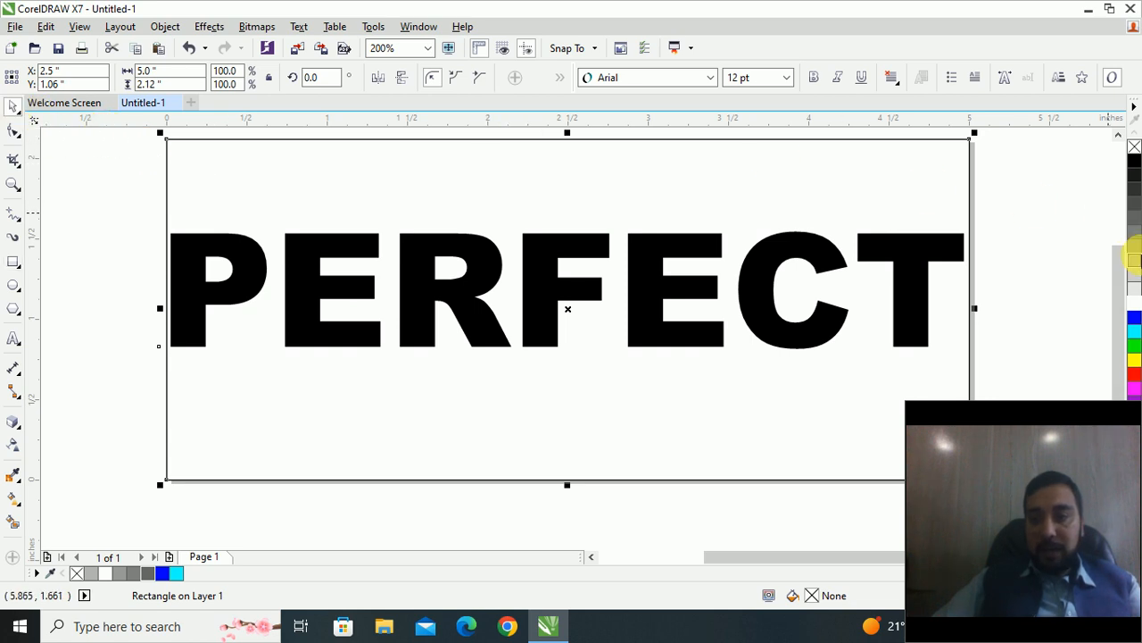
click(1136, 259)
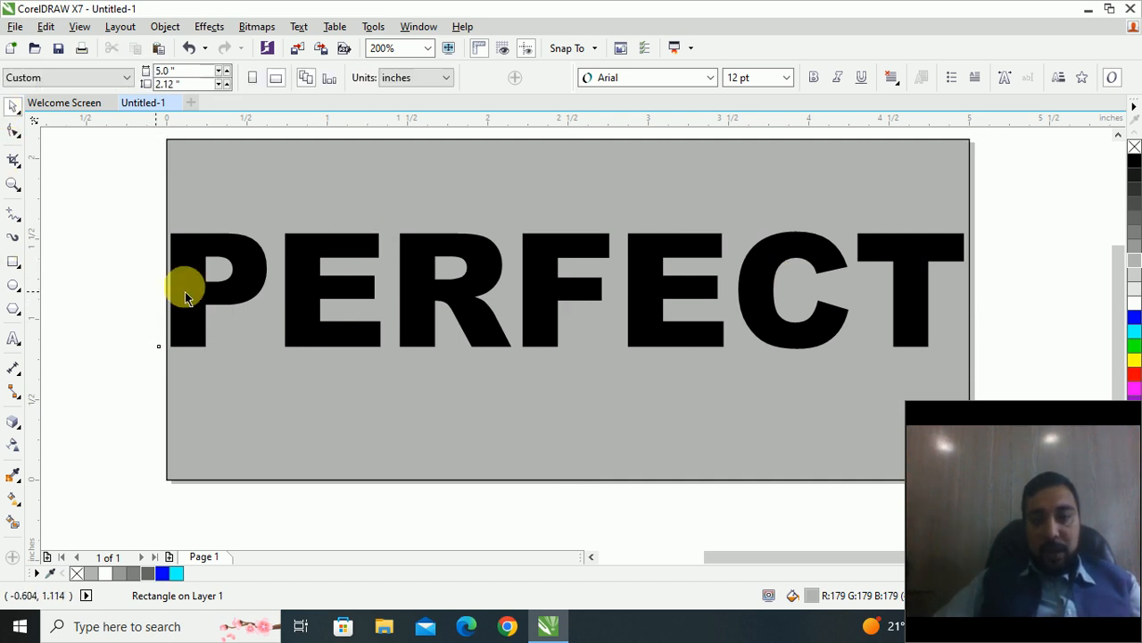
- Scale the PERFECT text down to about 4.84 inches wide and nudge it horizontally to centre it on the gray rectangle
click(214, 282)
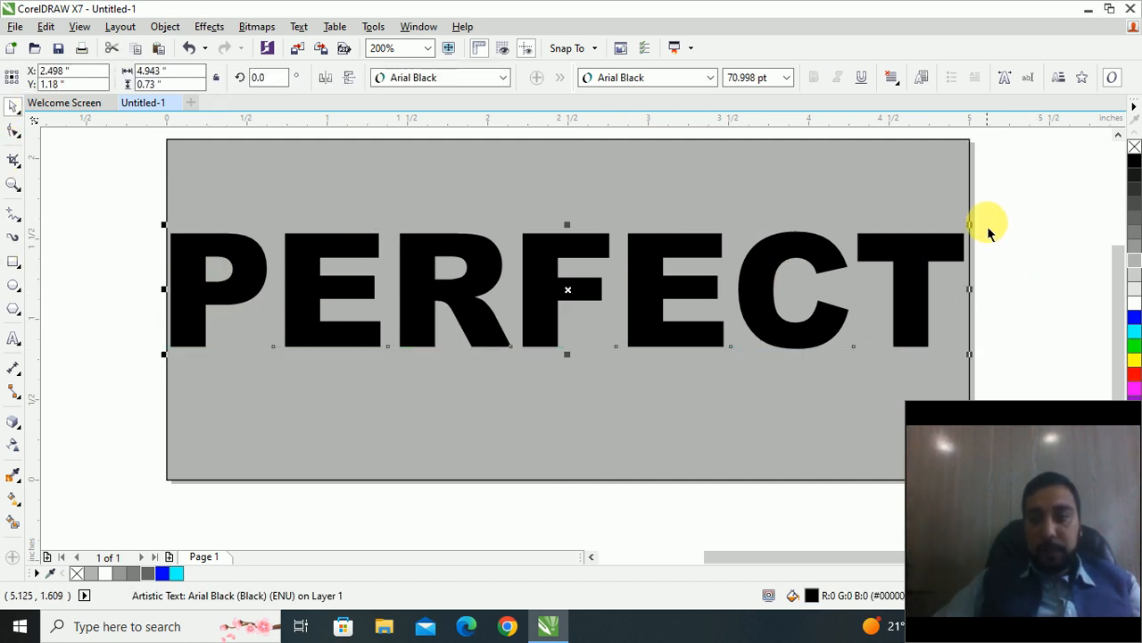
drag(978, 239, 951, 233)
key(Right)
key(Right)
key(Right)
key(Right)
key(Right)
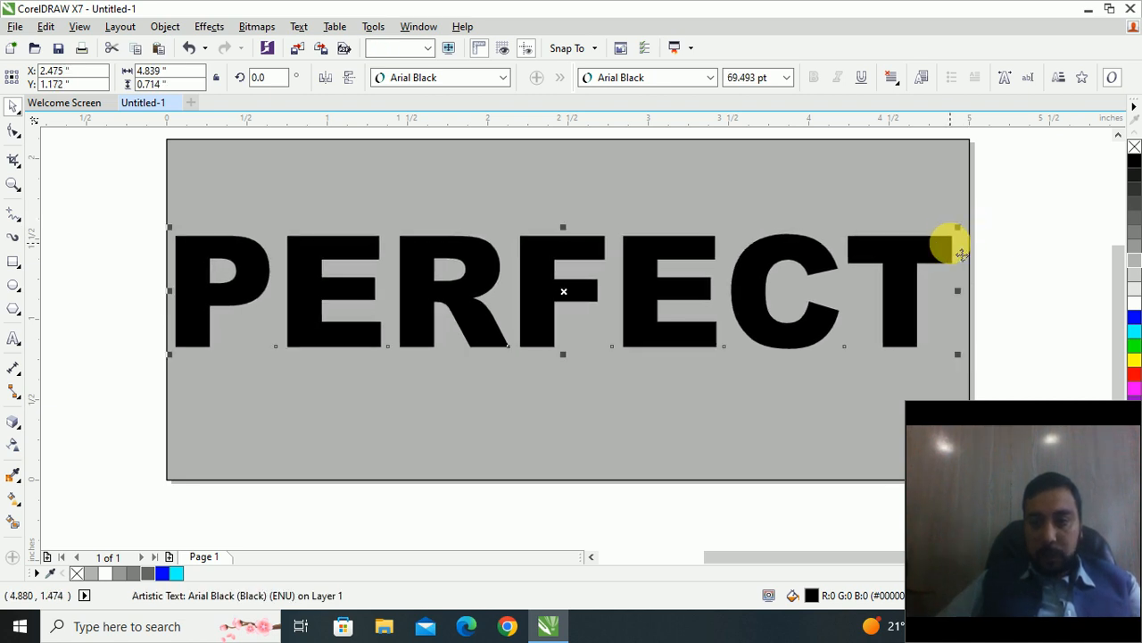
key(Left)
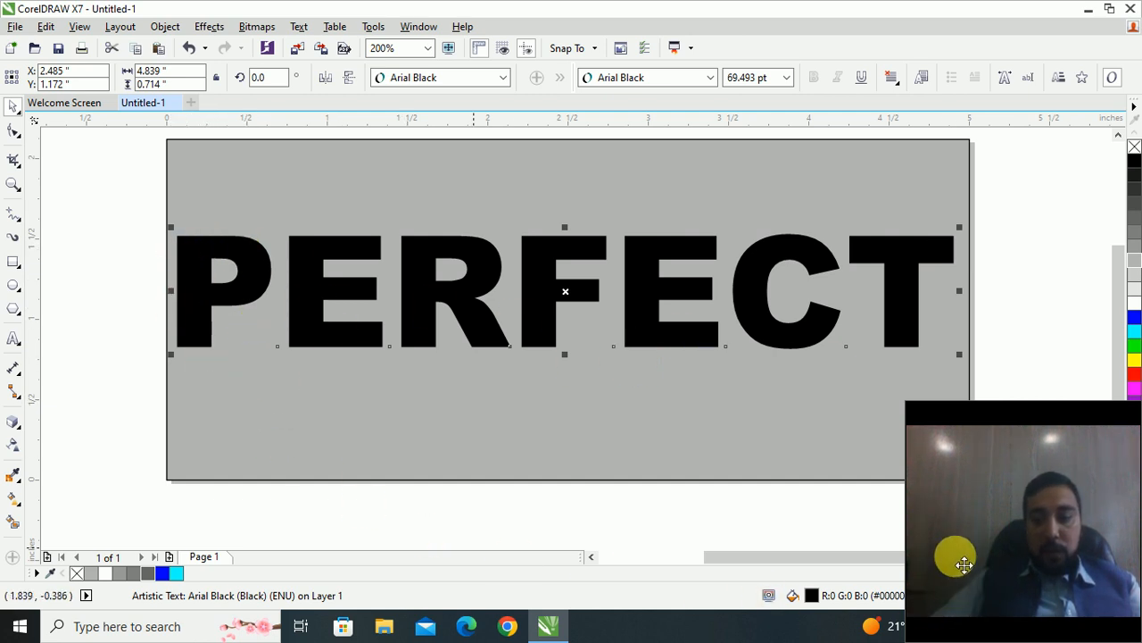
drag(956, 556, 1031, 136)
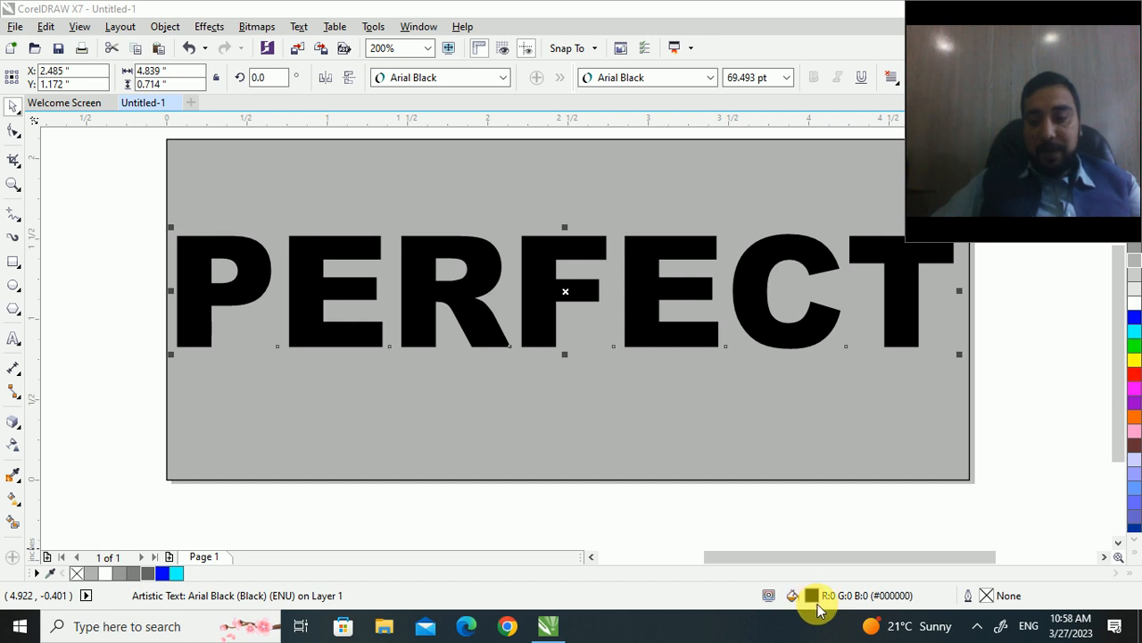
double_click(970, 596)
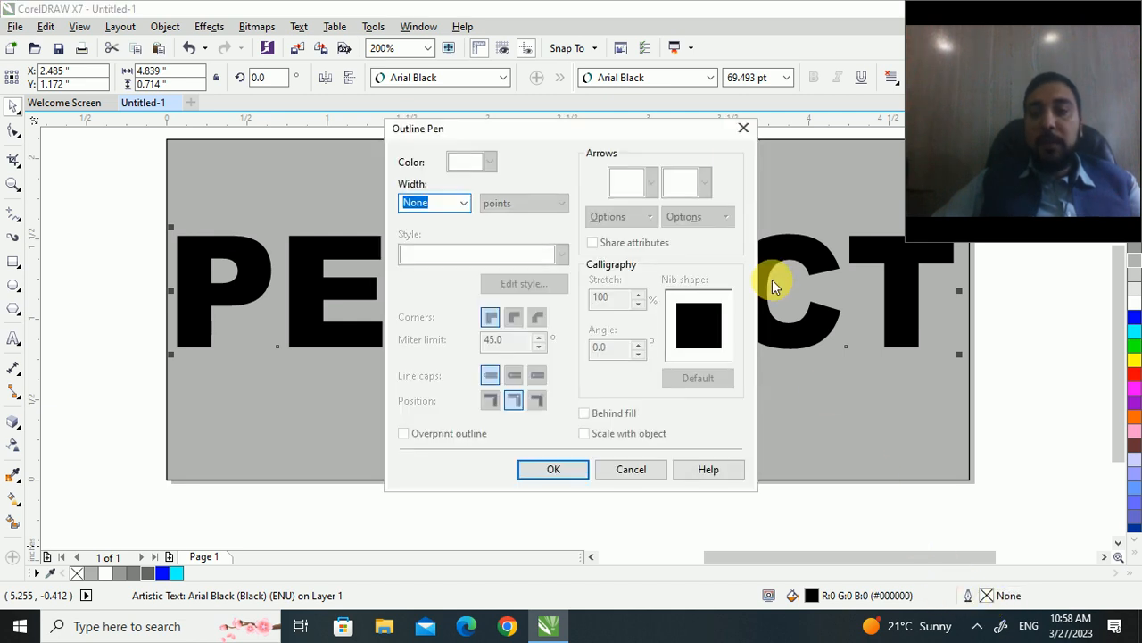
click(746, 125)
- Set the PERFECT text's outline to a width of 3.0 pt in white with the Outline Pen settings
key(F12)
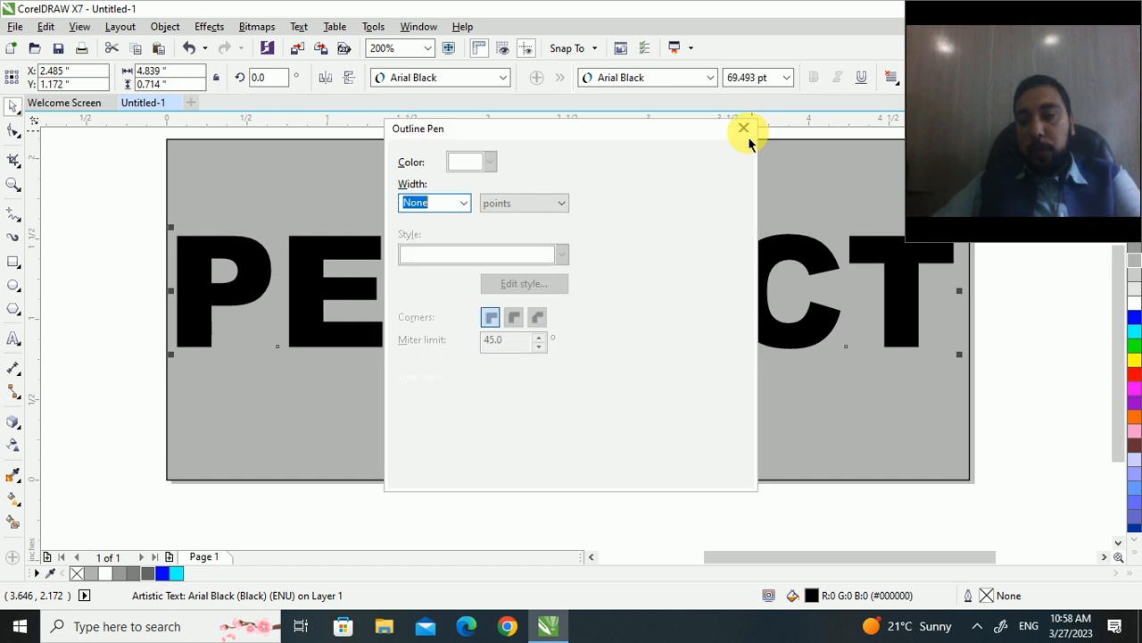
drag(1078, 161, 1071, 489)
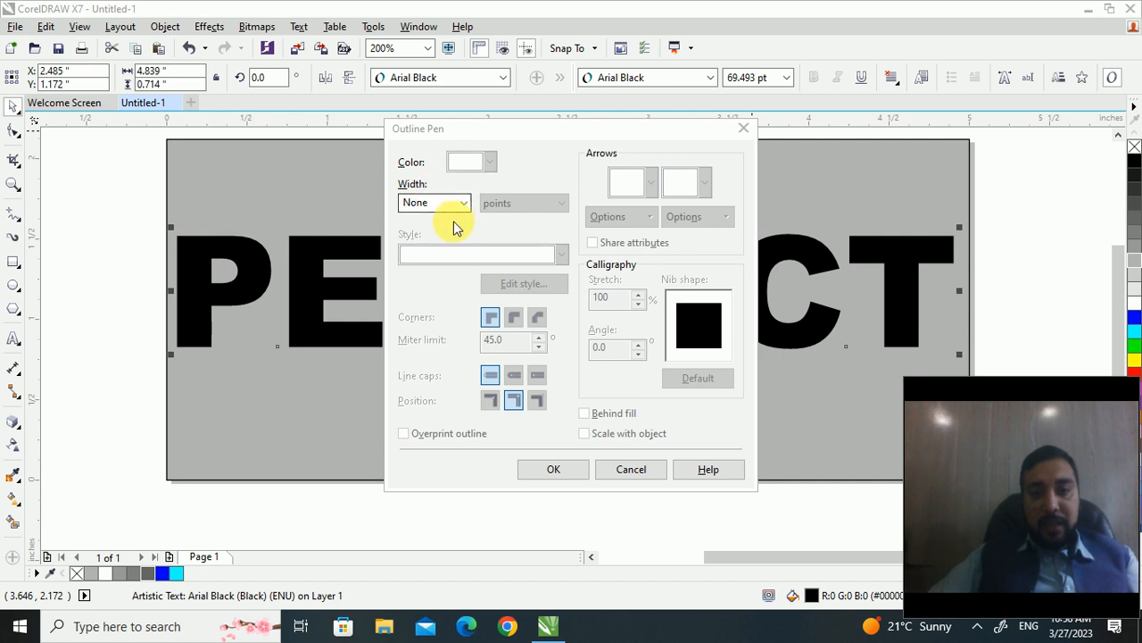
click(489, 172)
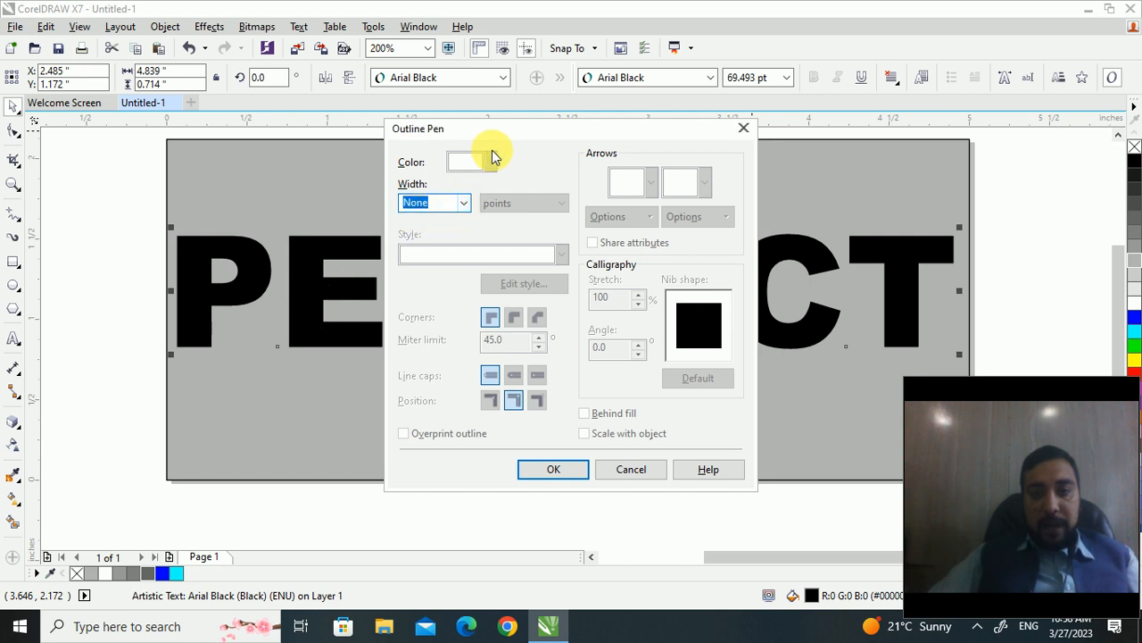
click(462, 203)
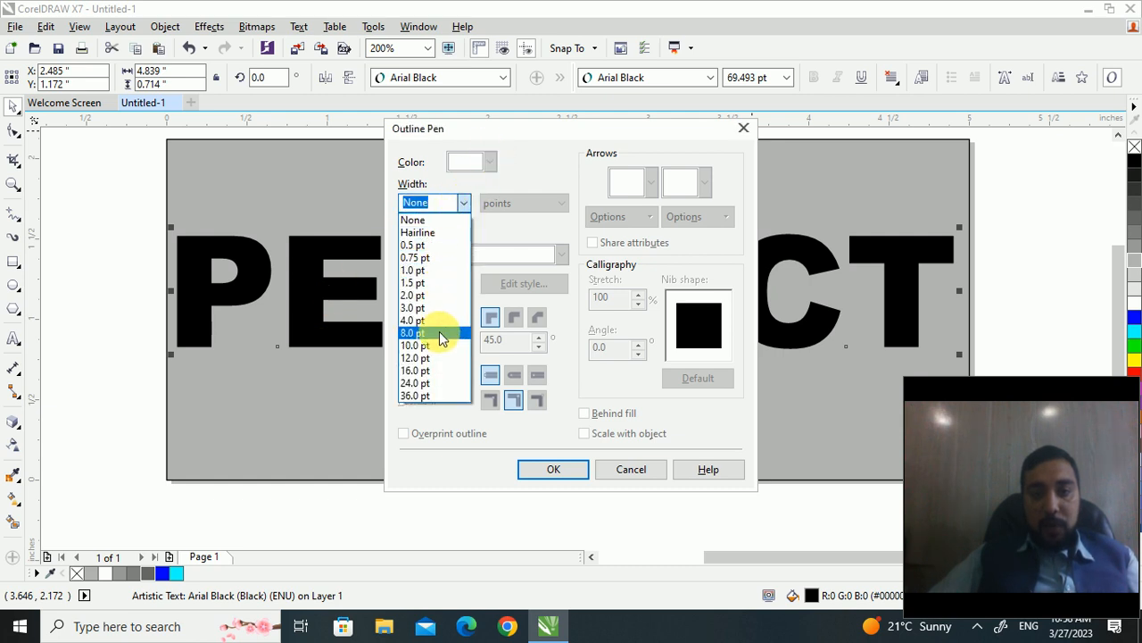
click(438, 308)
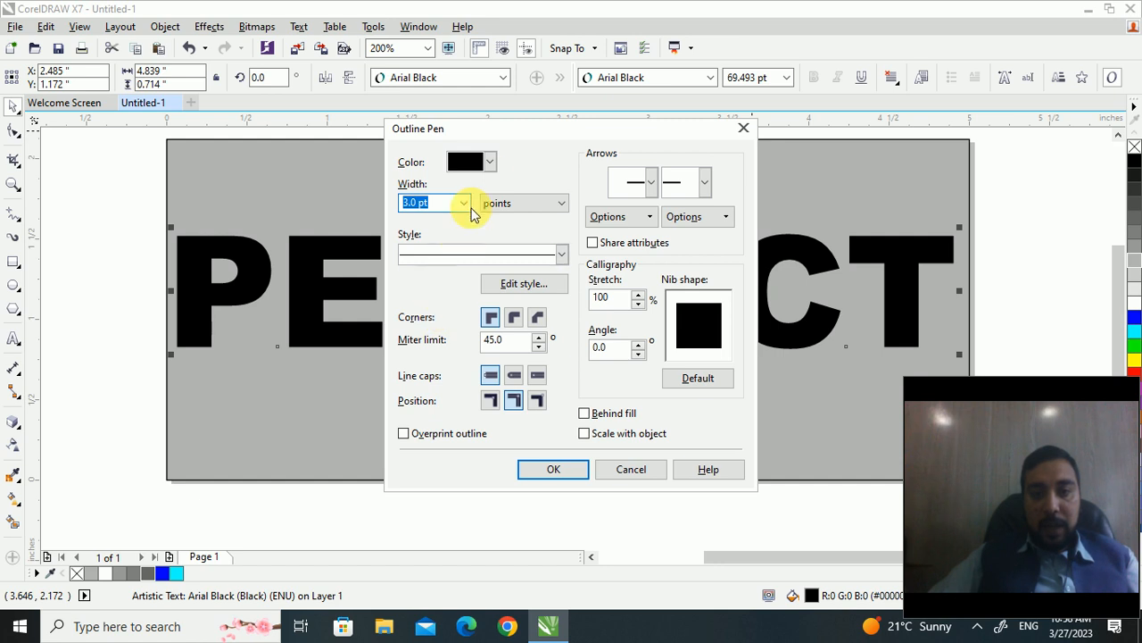
click(490, 162)
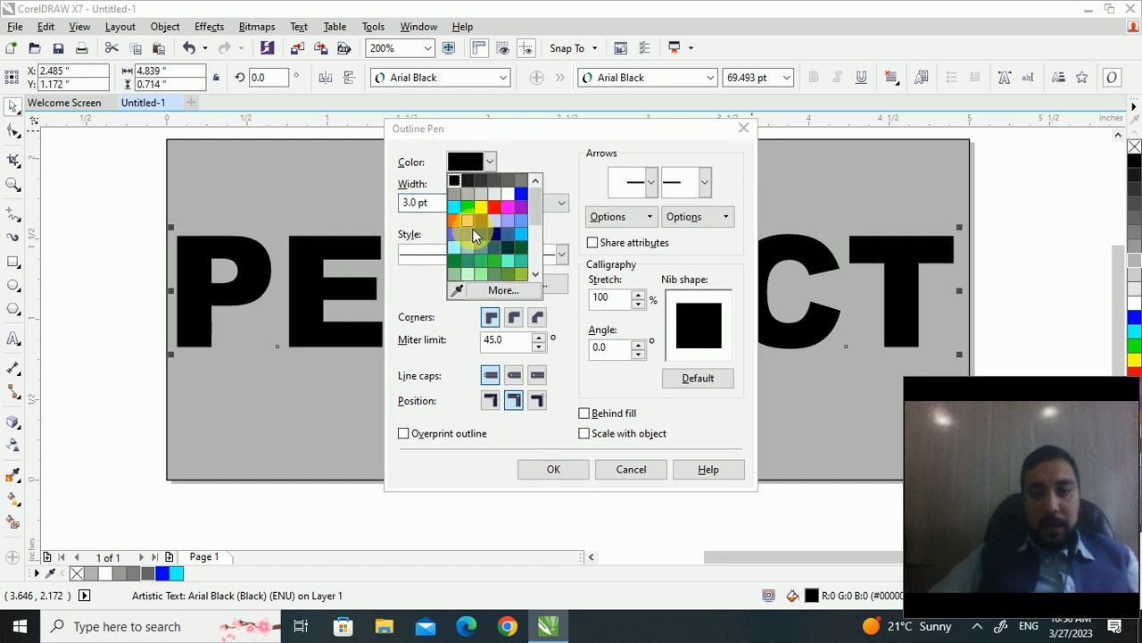
click(508, 194)
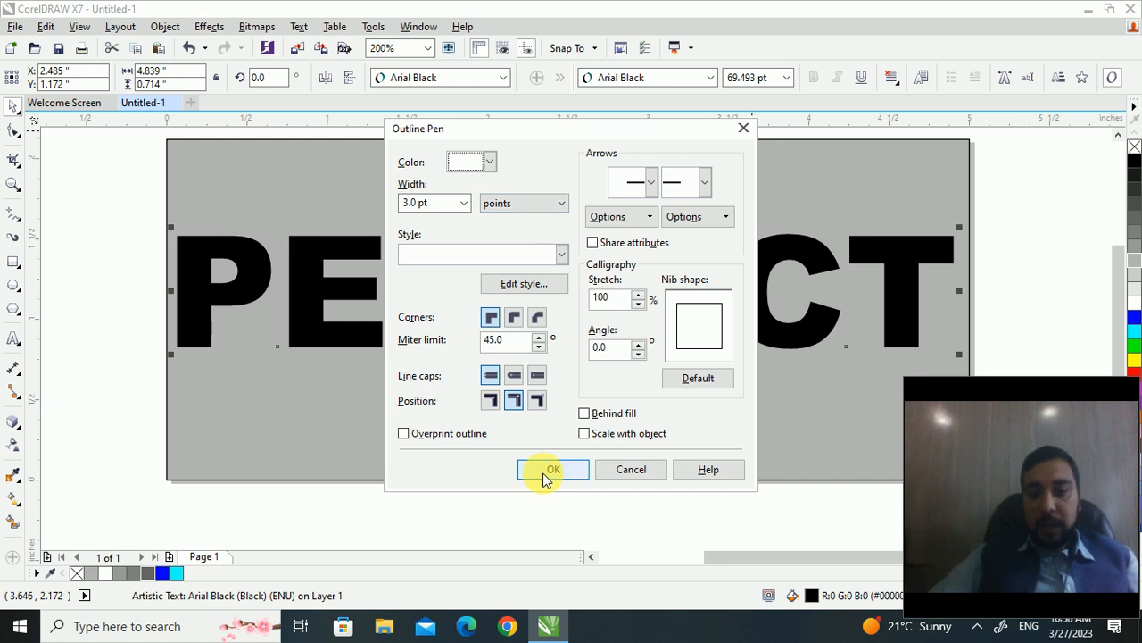
- Choose rounded corners and round line caps for the outline, apply it to the text and deselect the text
click(515, 321)
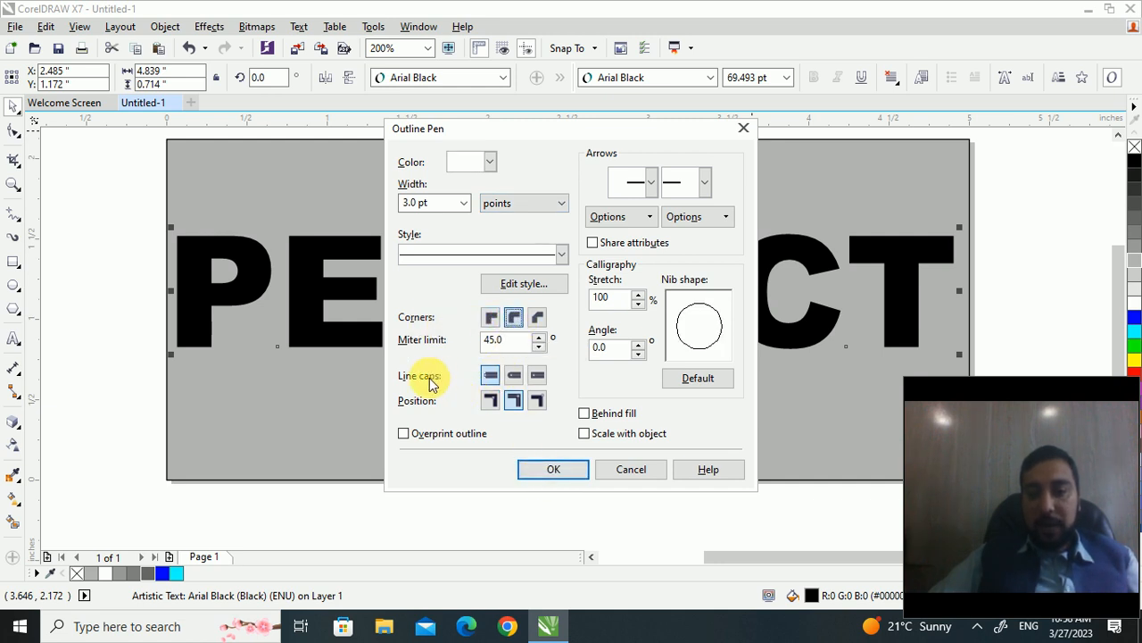
click(515, 376)
click(555, 471)
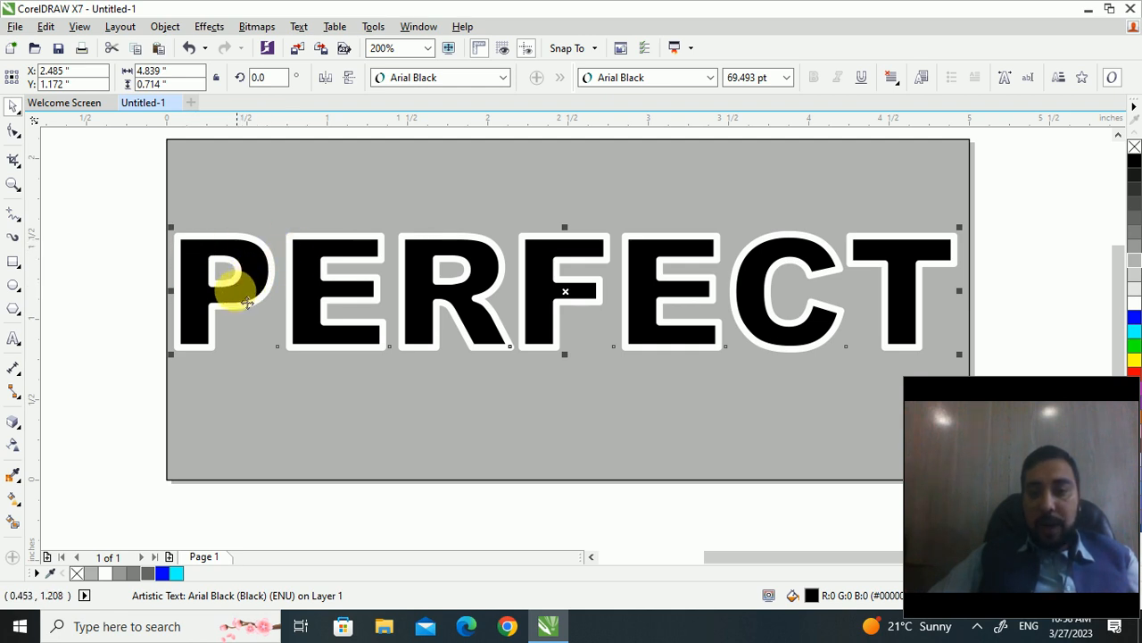
click(55, 354)
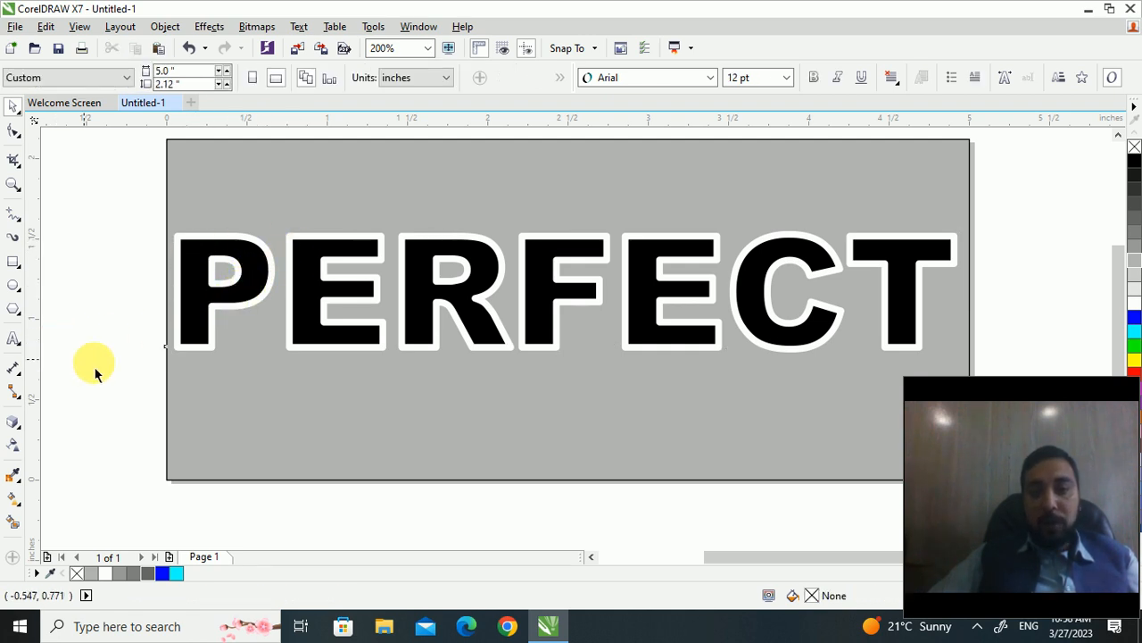
- Convert the PERFECT text's white outline to a separate object and deselect everything
click(223, 251)
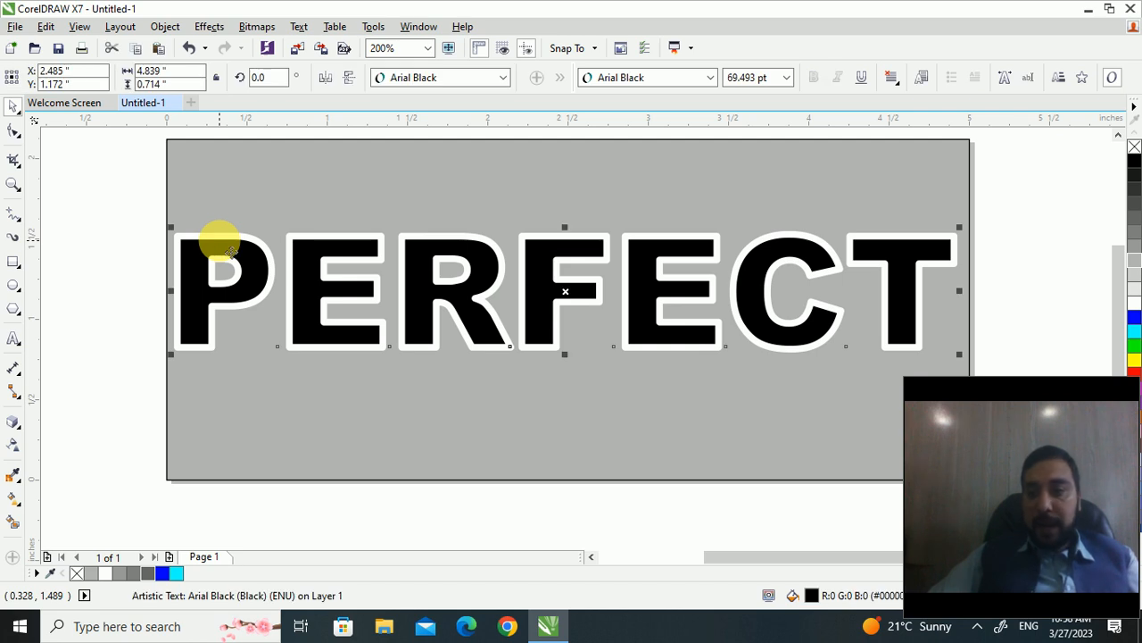
click(163, 27)
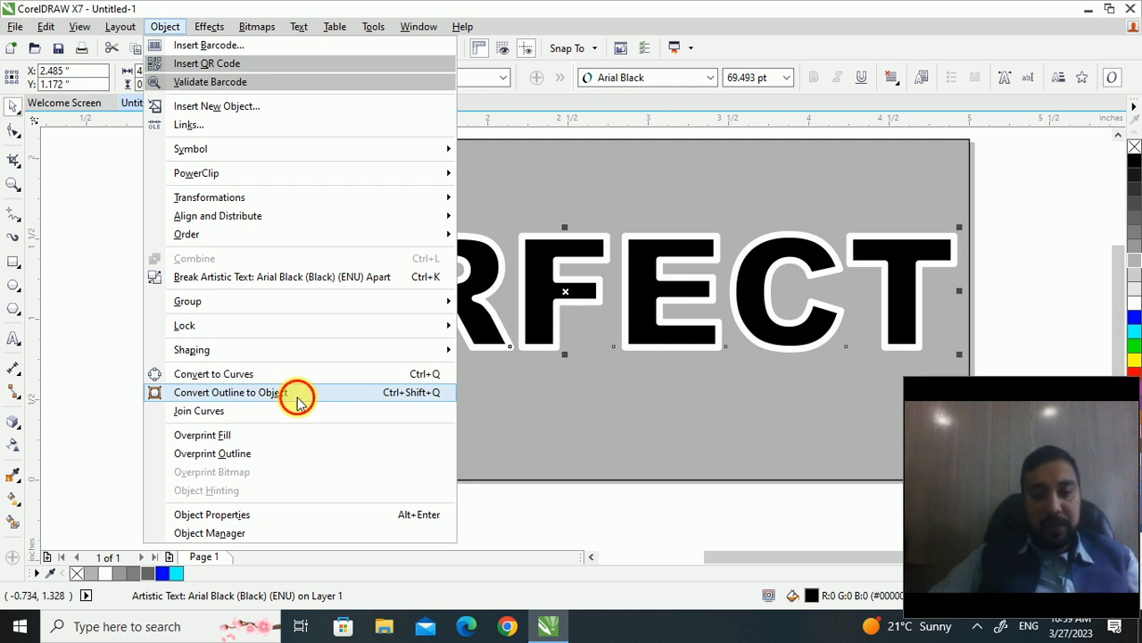
click(297, 398)
click(115, 395)
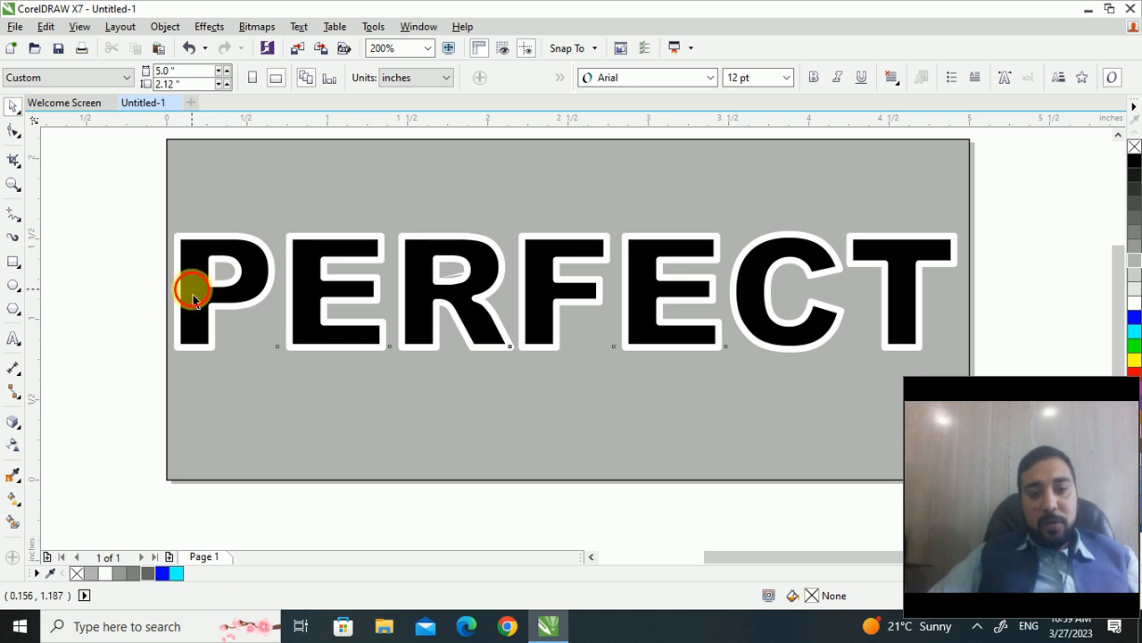
- Move the black PERFECT text below the white outline lettering and shift the outline slightly up so the two no longer overlap
drag(191, 289, 178, 372)
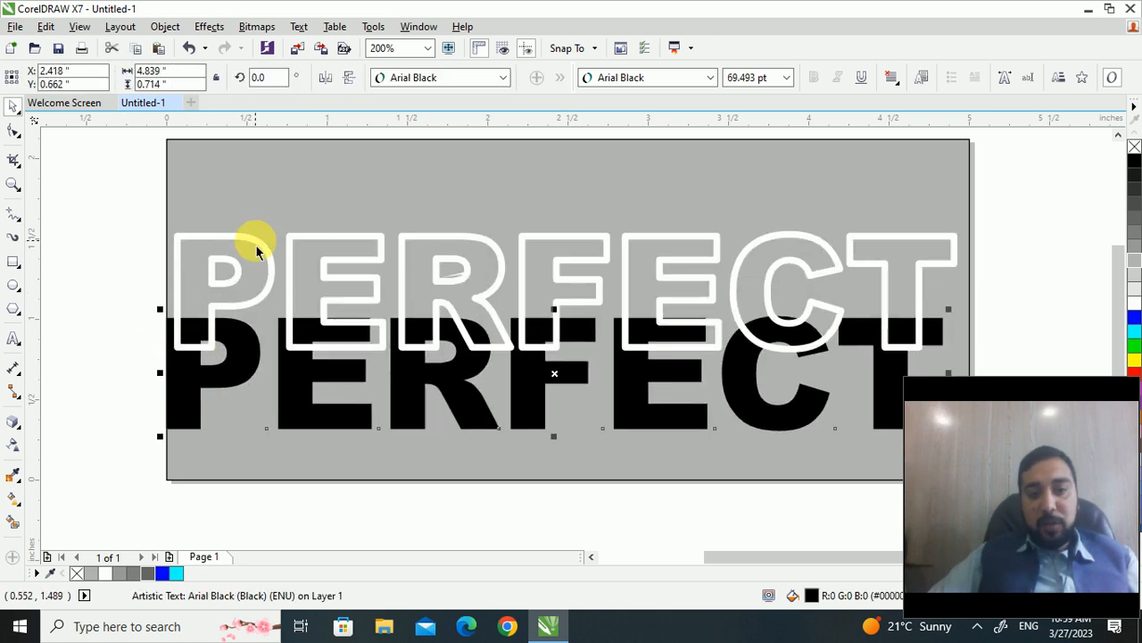
mouse_move(257, 241)
mouse_down()
mouse_move(268, 224)
mouse_move(277, 230)
mouse_up()
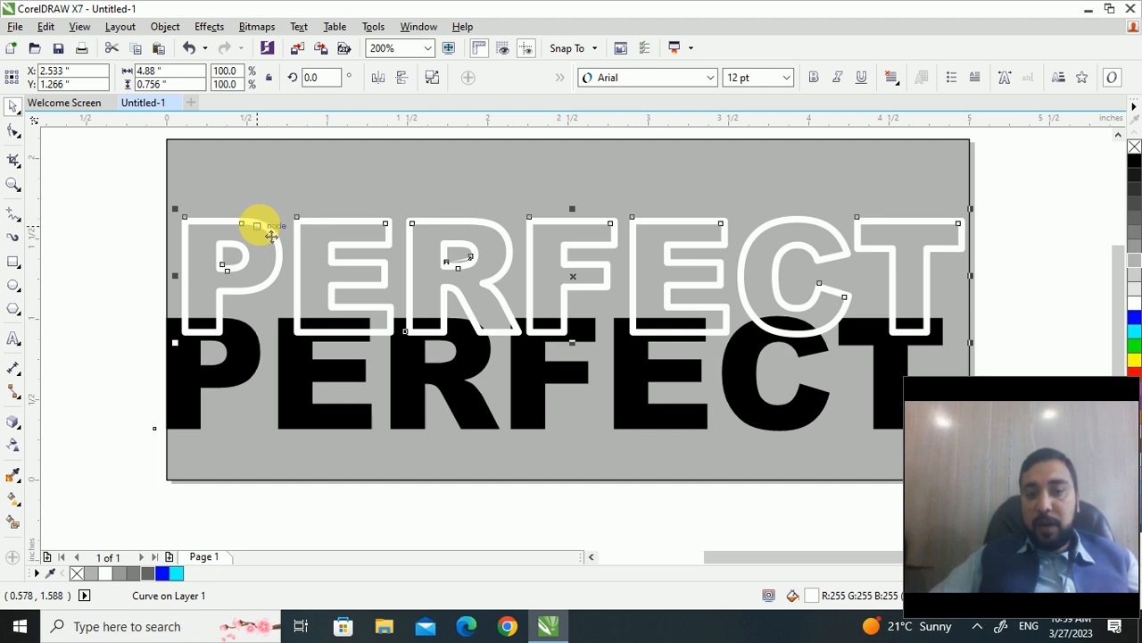
click(230, 376)
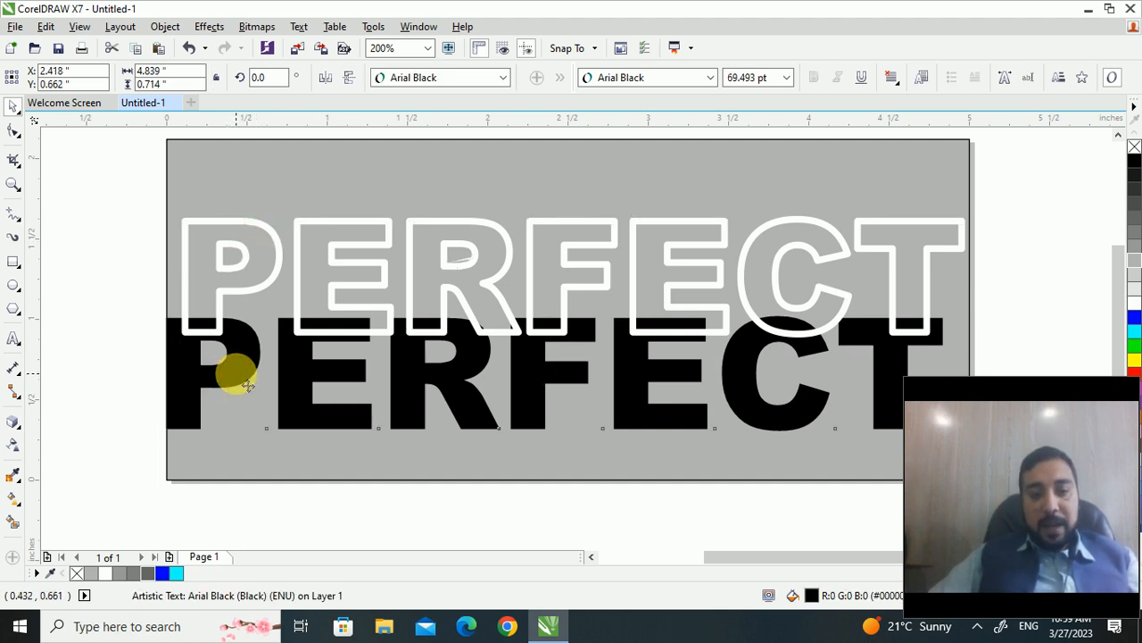
drag(235, 375, 242, 414)
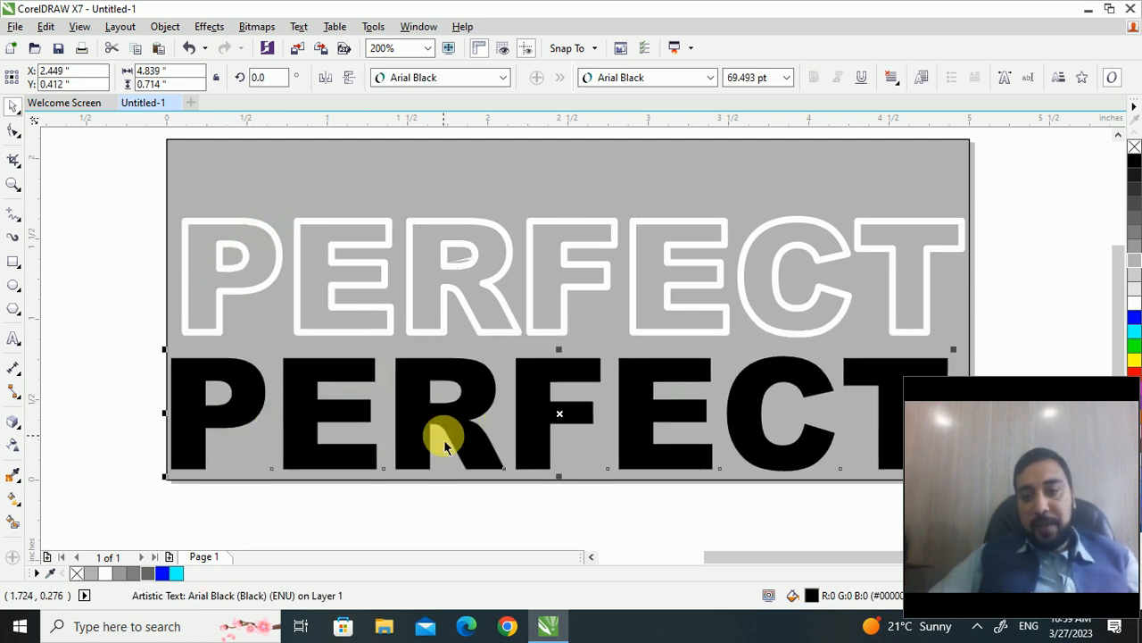
click(345, 229)
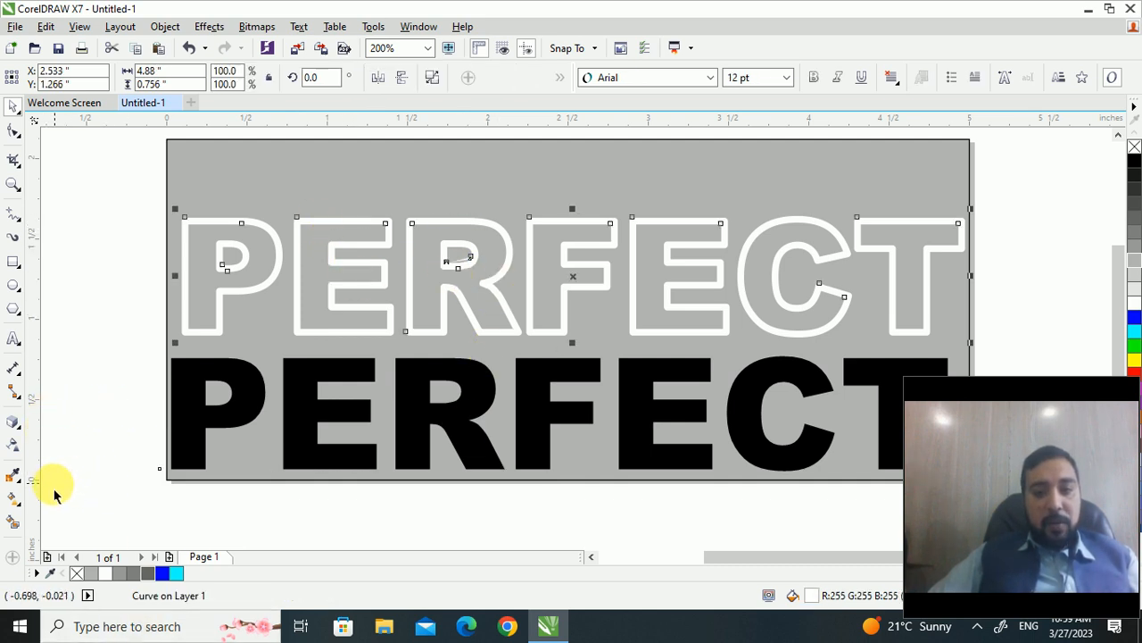
click(12, 422)
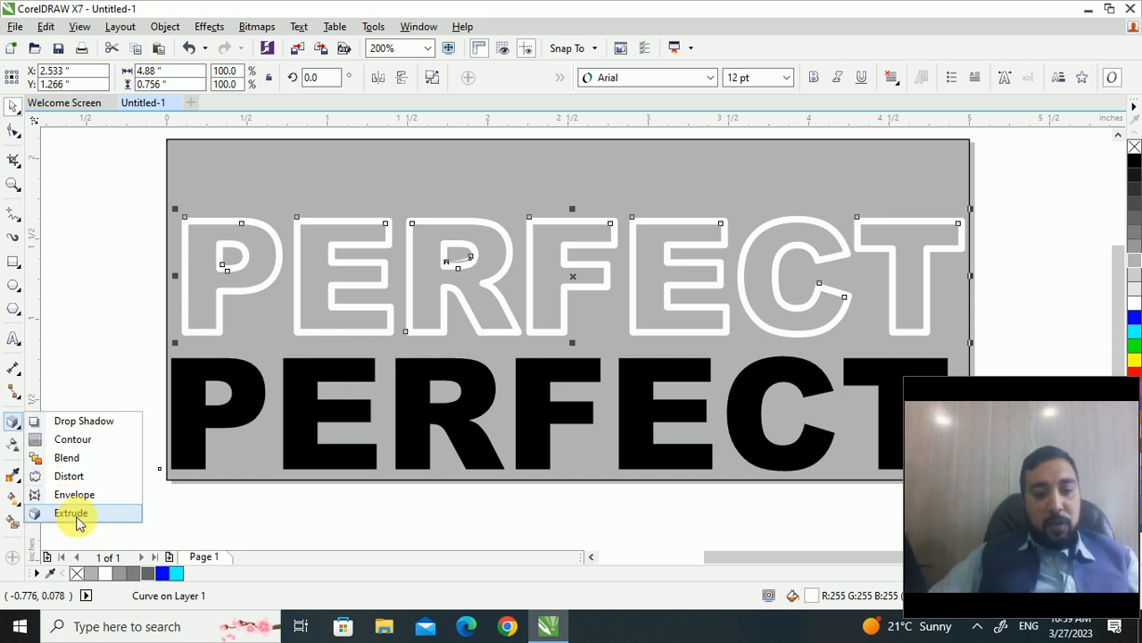
click(71, 513)
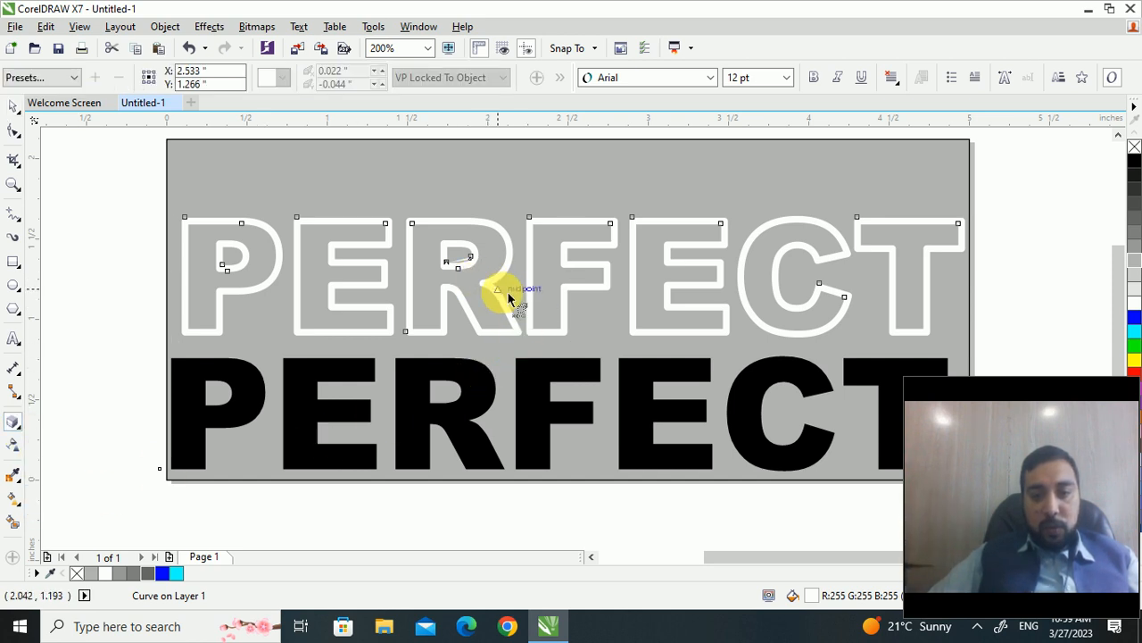
click(554, 283)
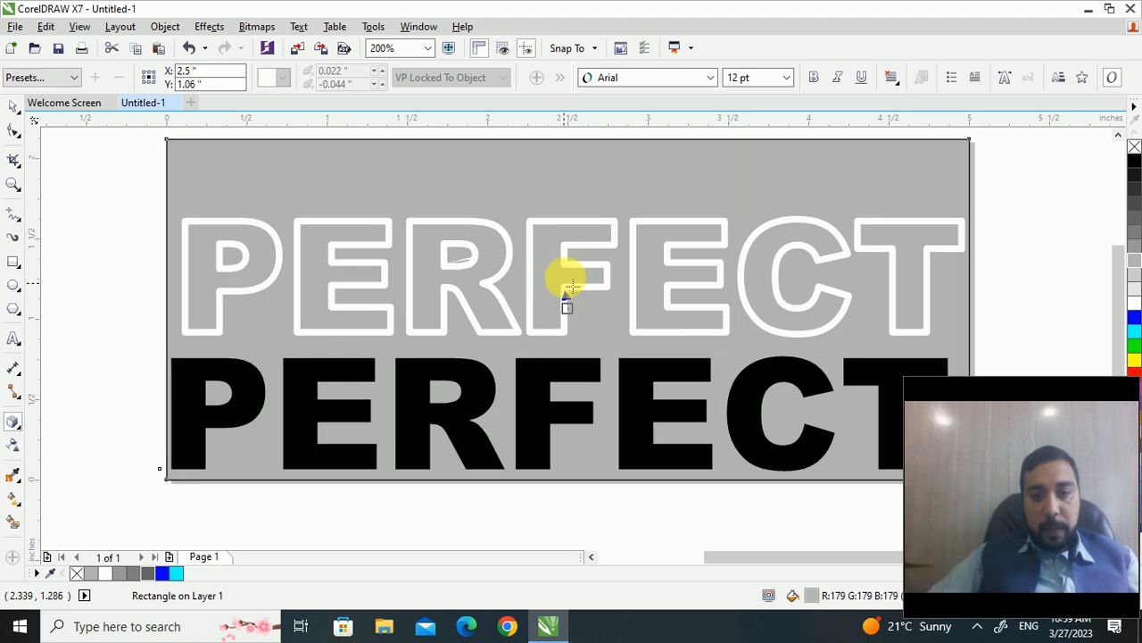
drag(568, 285, 577, 324)
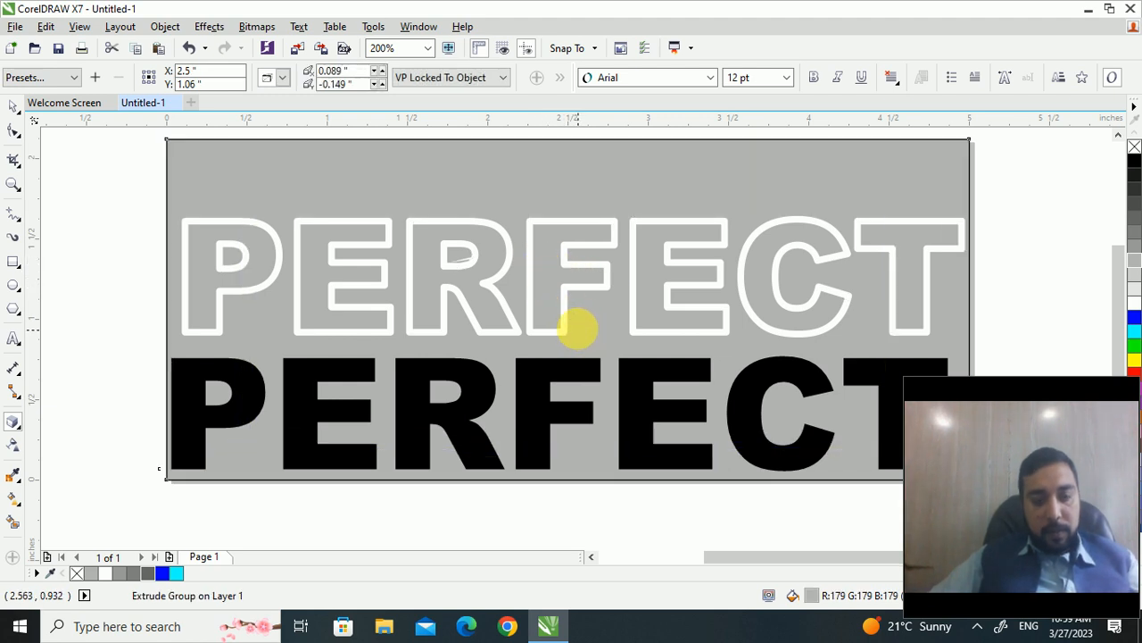
key(ctrl+z)
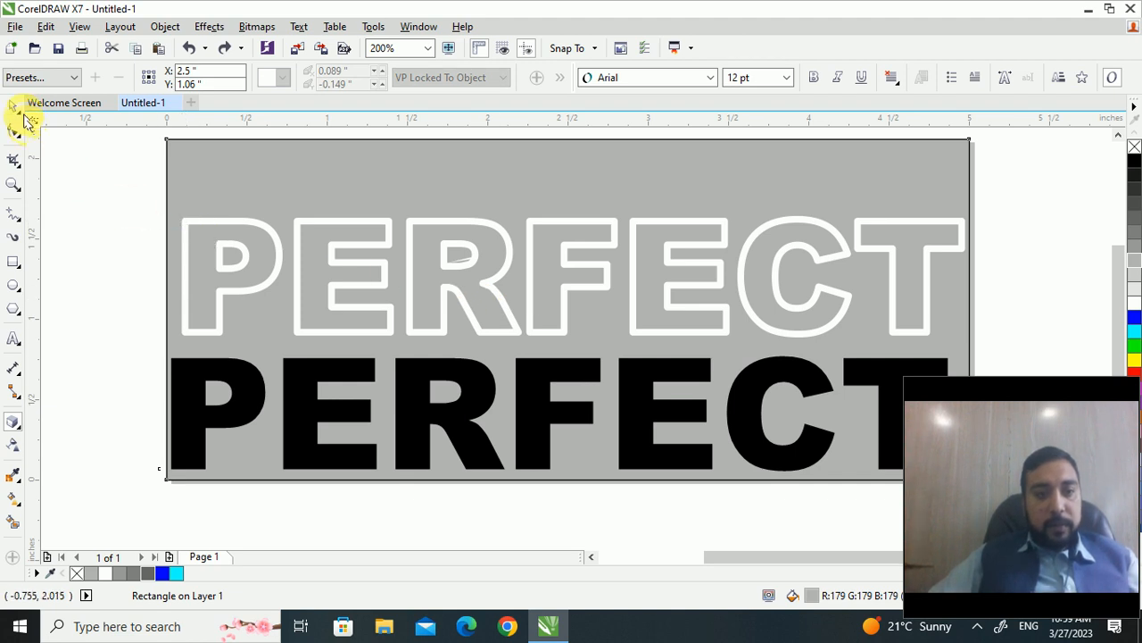
- Extrude the white PERFECT outline lettering, with the vanishing point offset about -0.079 in horizontally and -0.064 in vertically
click(14, 107)
click(233, 231)
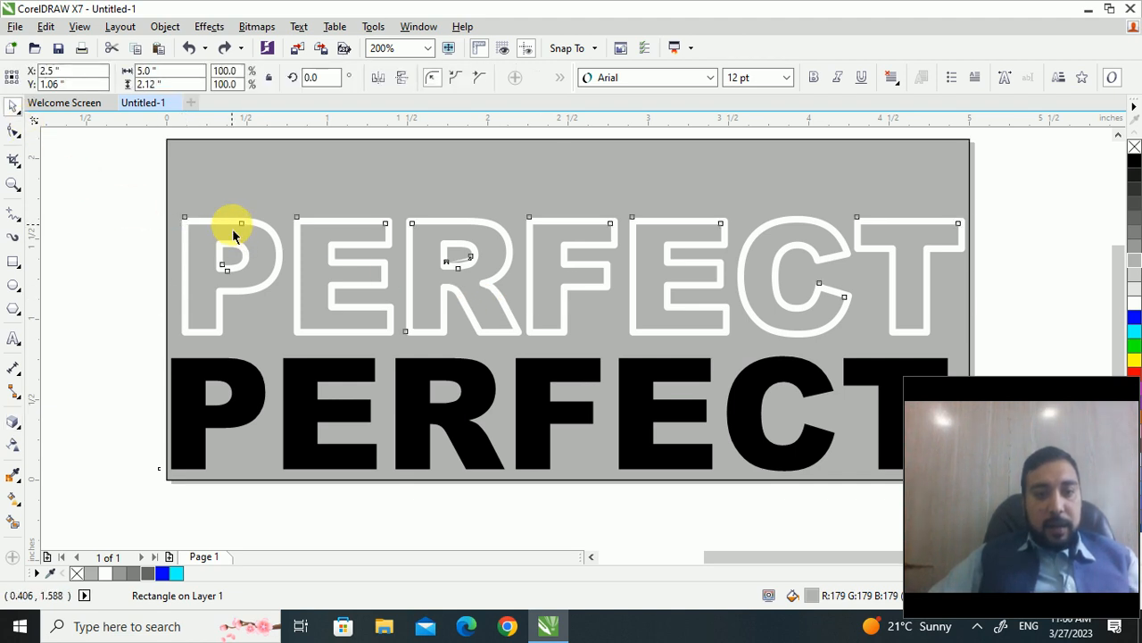
click(12, 423)
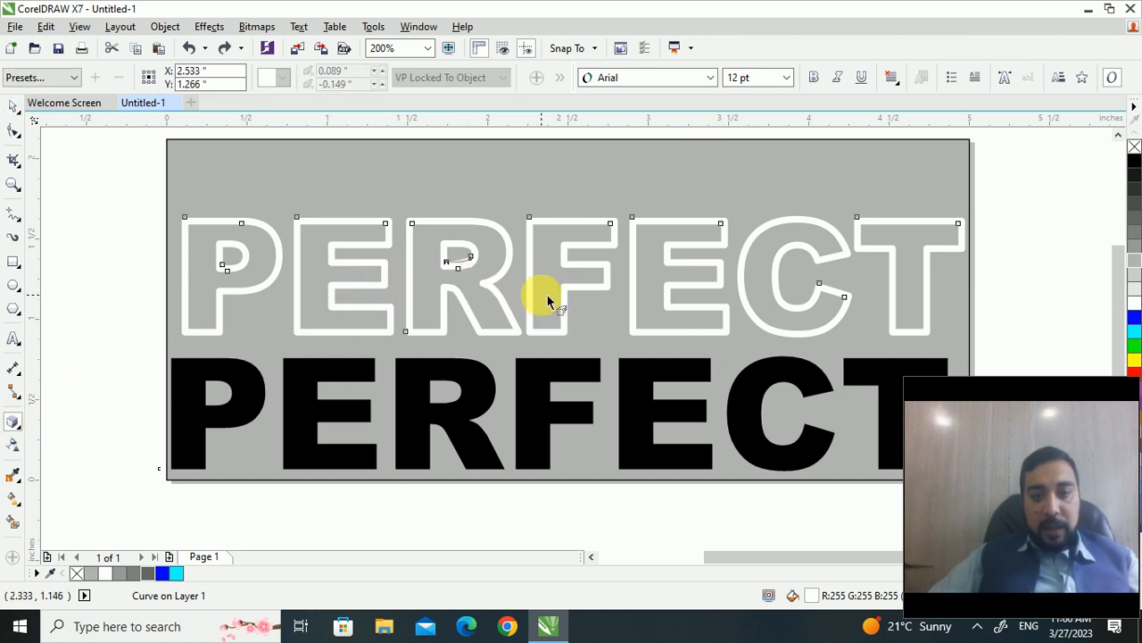
drag(539, 287, 558, 278)
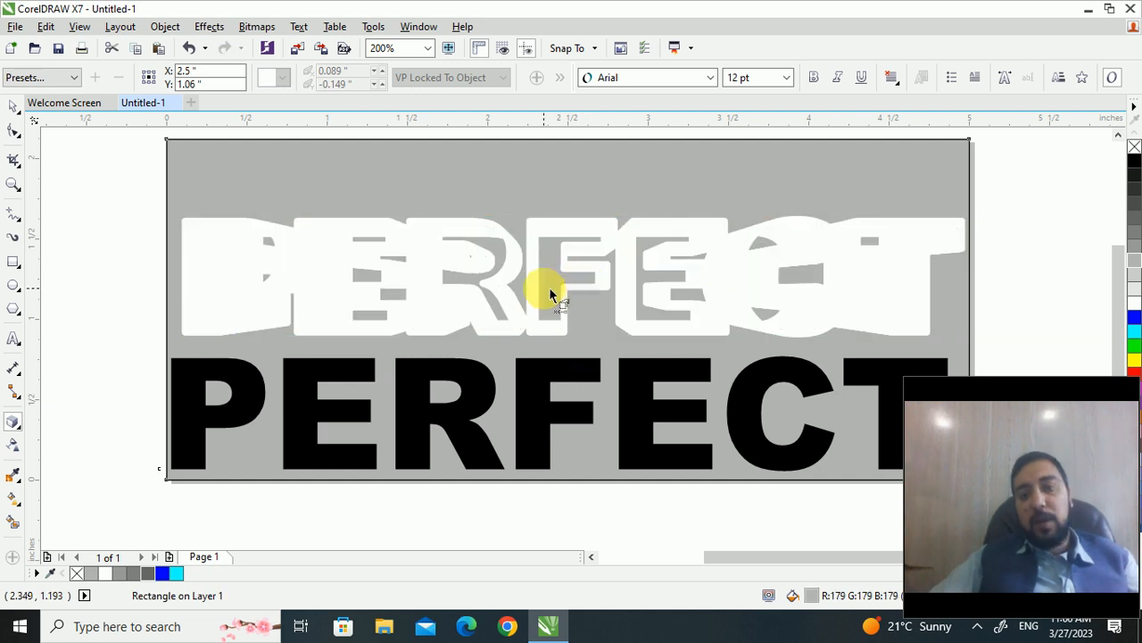
click(454, 265)
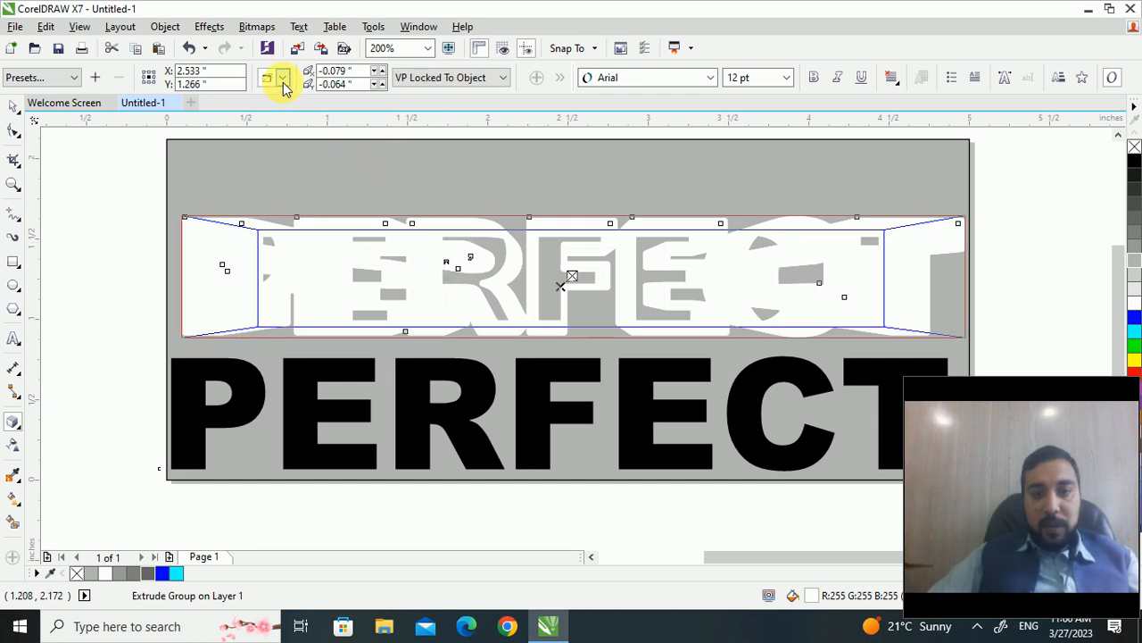
- Change the outline lettering's extrusion type to a parallel one with equally sized front and back faces
click(281, 77)
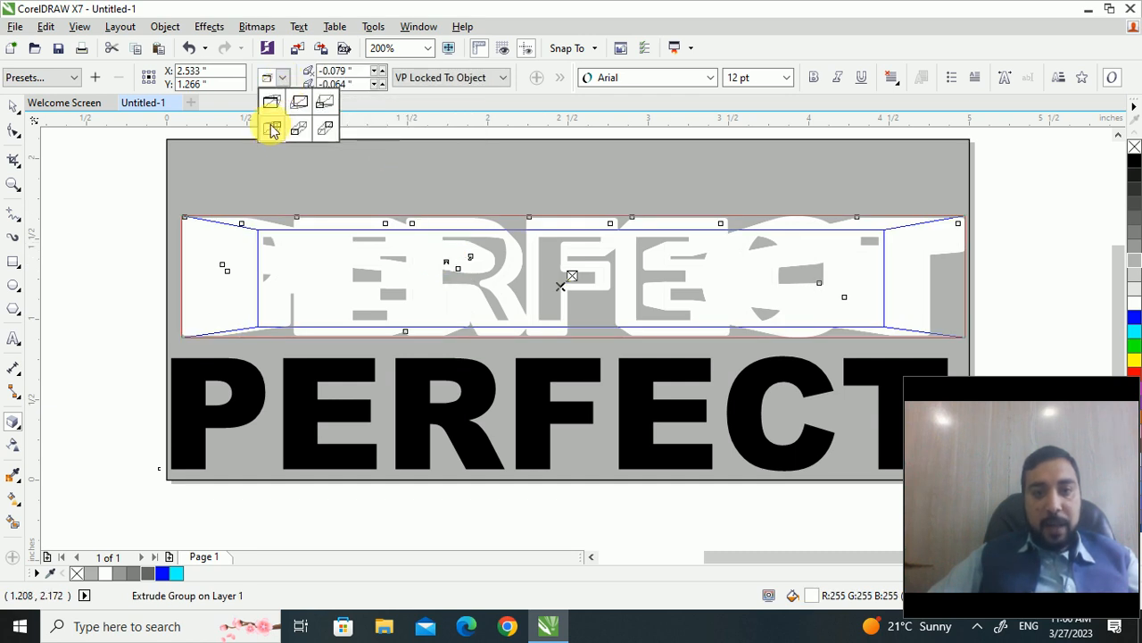
click(282, 81)
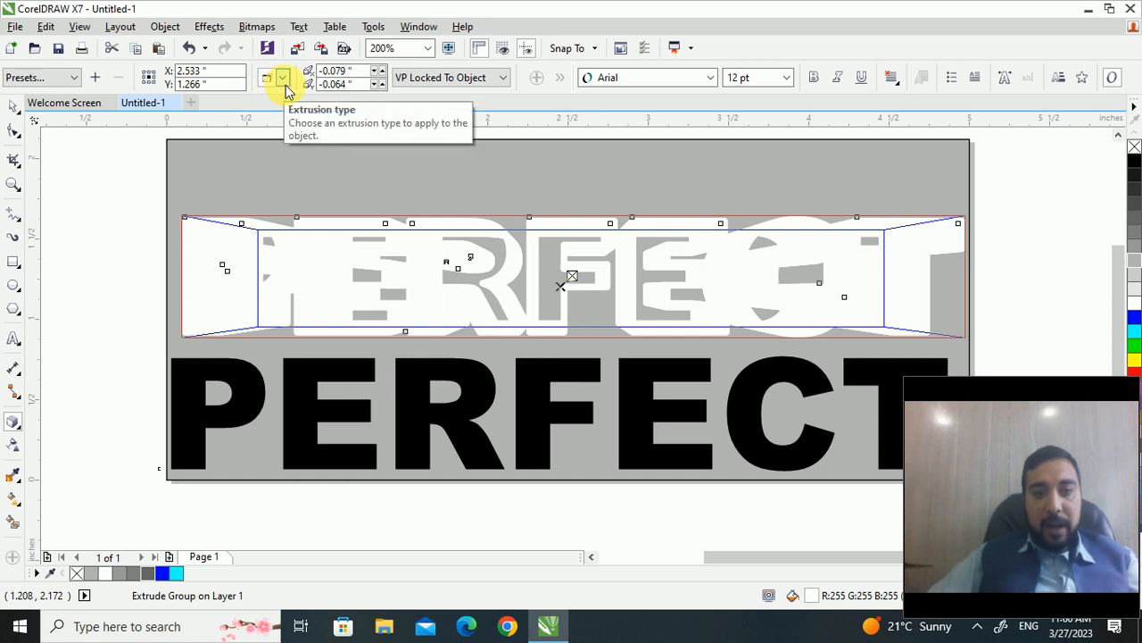
click(283, 80)
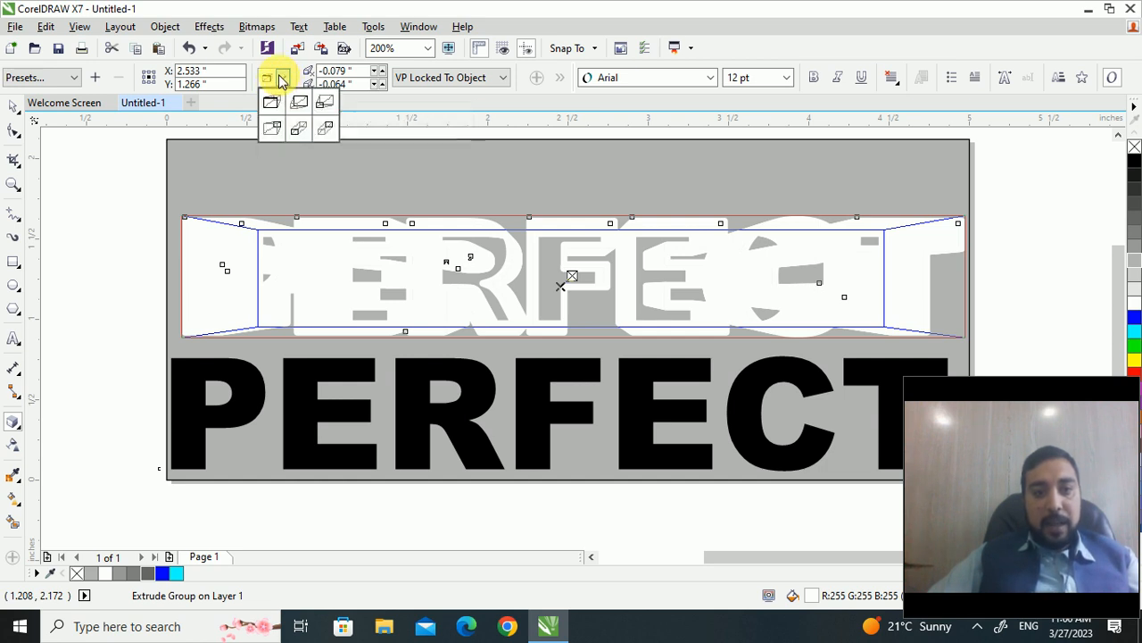
click(301, 131)
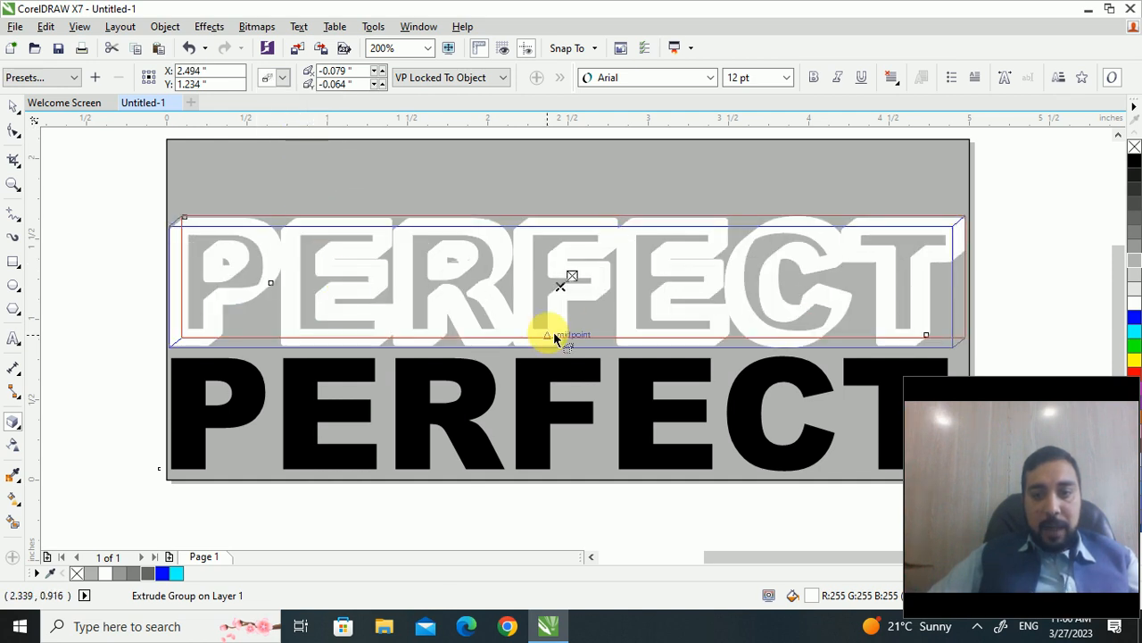
- Redirect the extrusion to the lower right with a shallow offset of about 0.034 in by -0.015 in and deselect it
scroll(576, 286, up, 3)
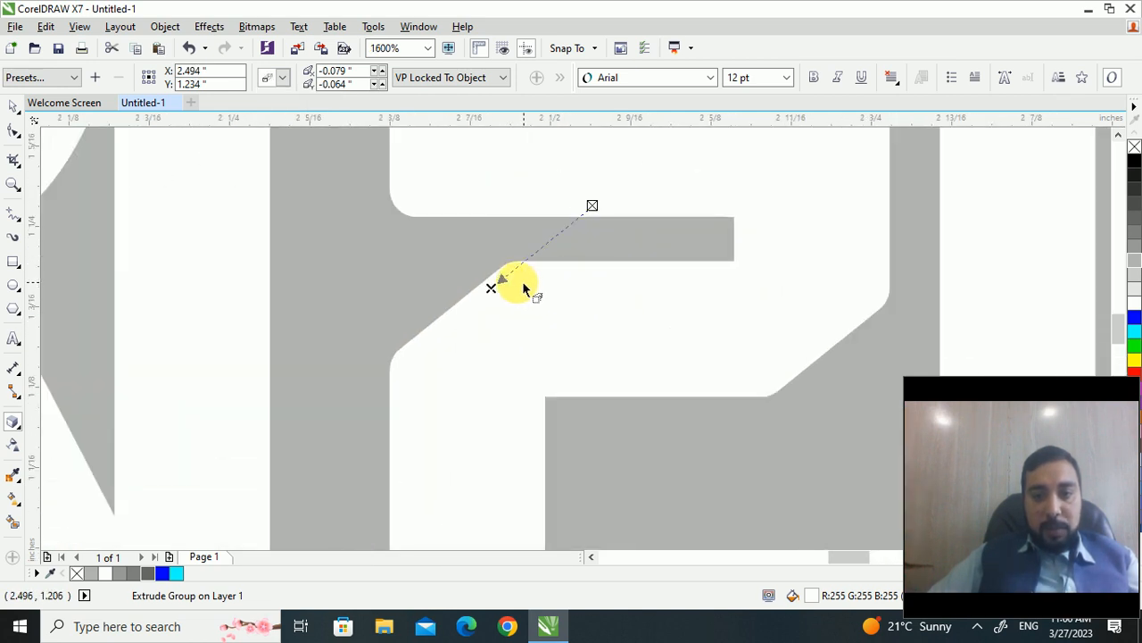
drag(491, 288, 583, 288)
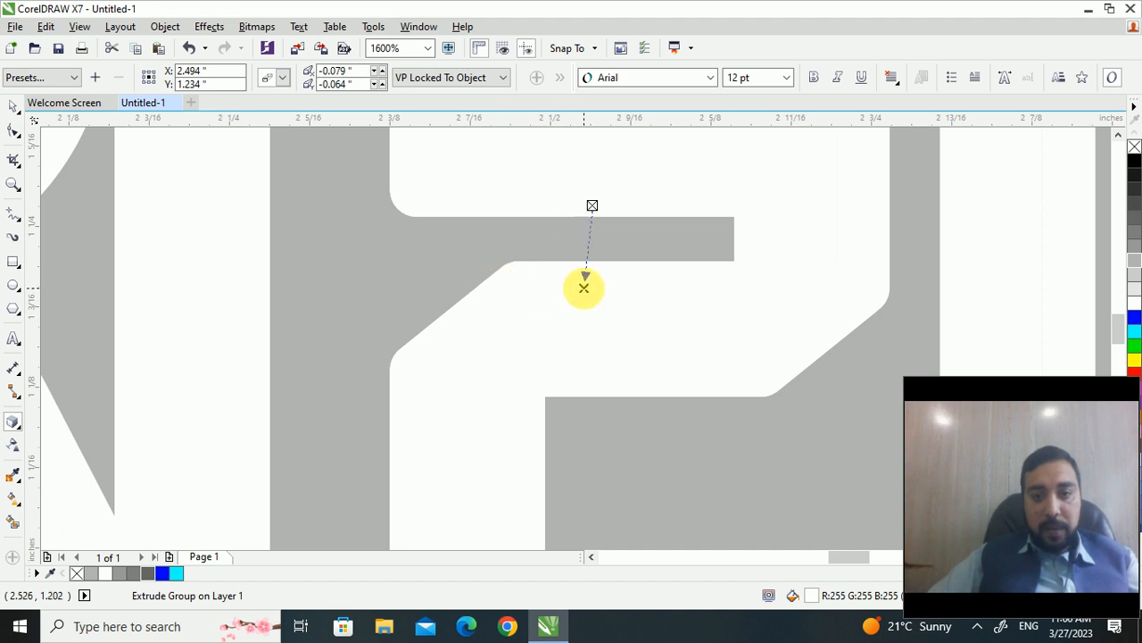
scroll(589, 290, down, 2)
scroll(604, 288, down, 2)
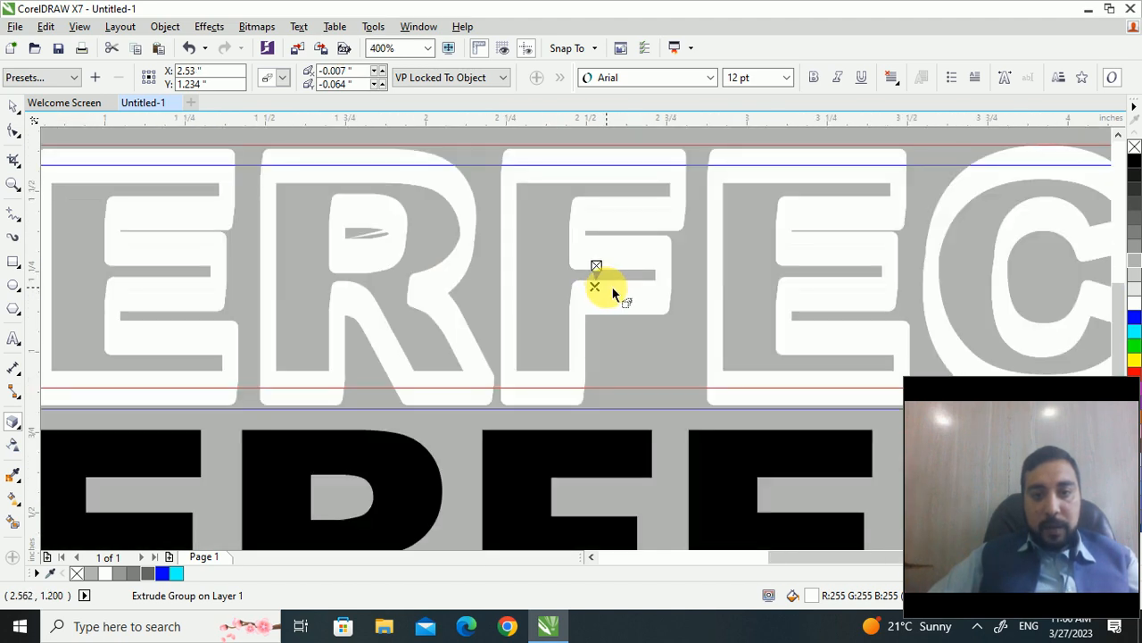
scroll(610, 286, down, 1)
scroll(610, 285, up, 1)
scroll(607, 296, up, 2)
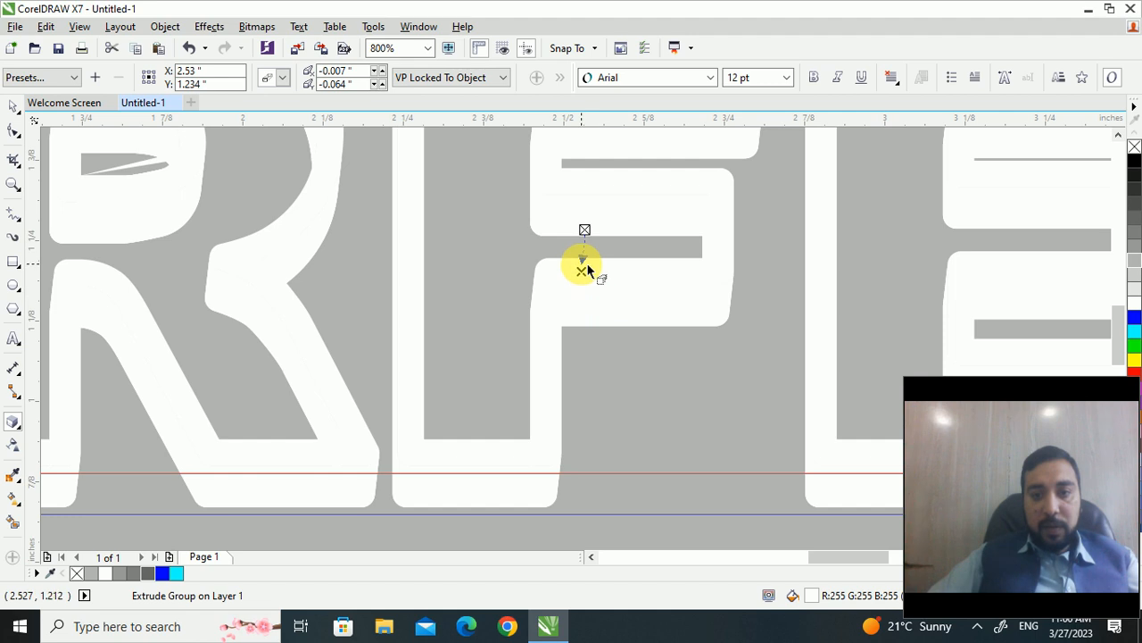
drag(581, 272, 638, 250)
scroll(638, 250, down, 1)
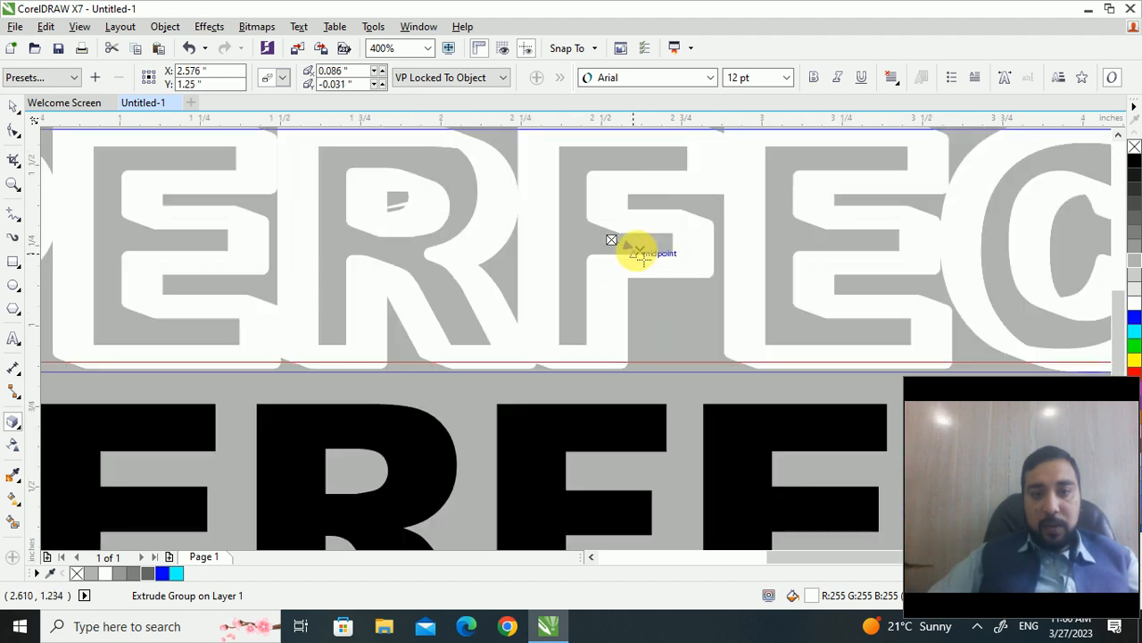
scroll(641, 254, up, 2)
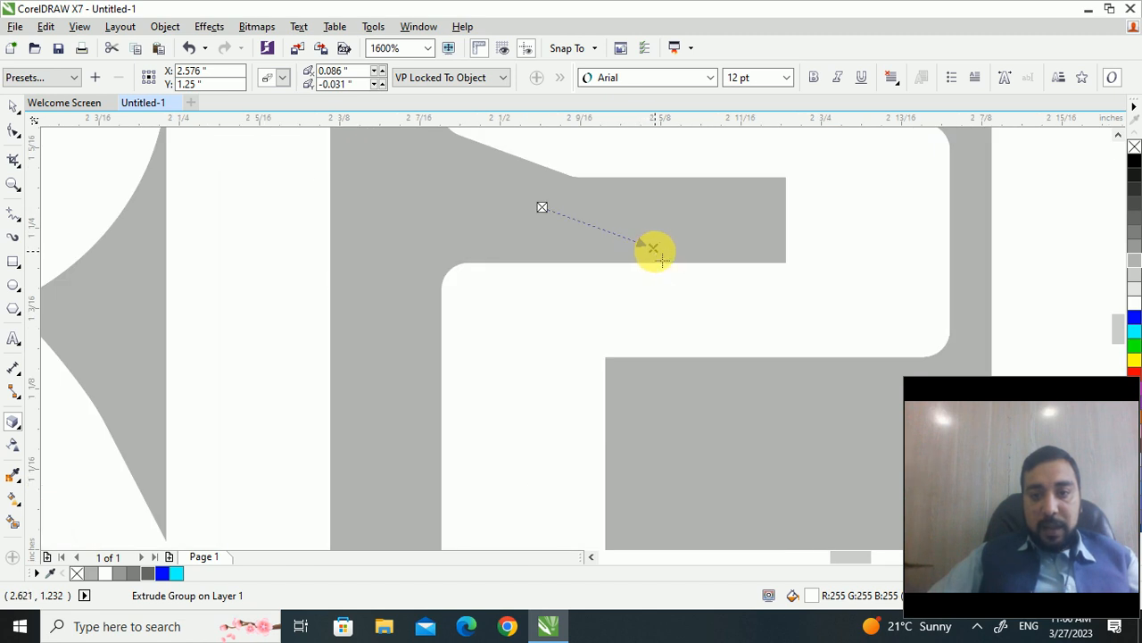
click(593, 226)
scroll(593, 225, down, 2)
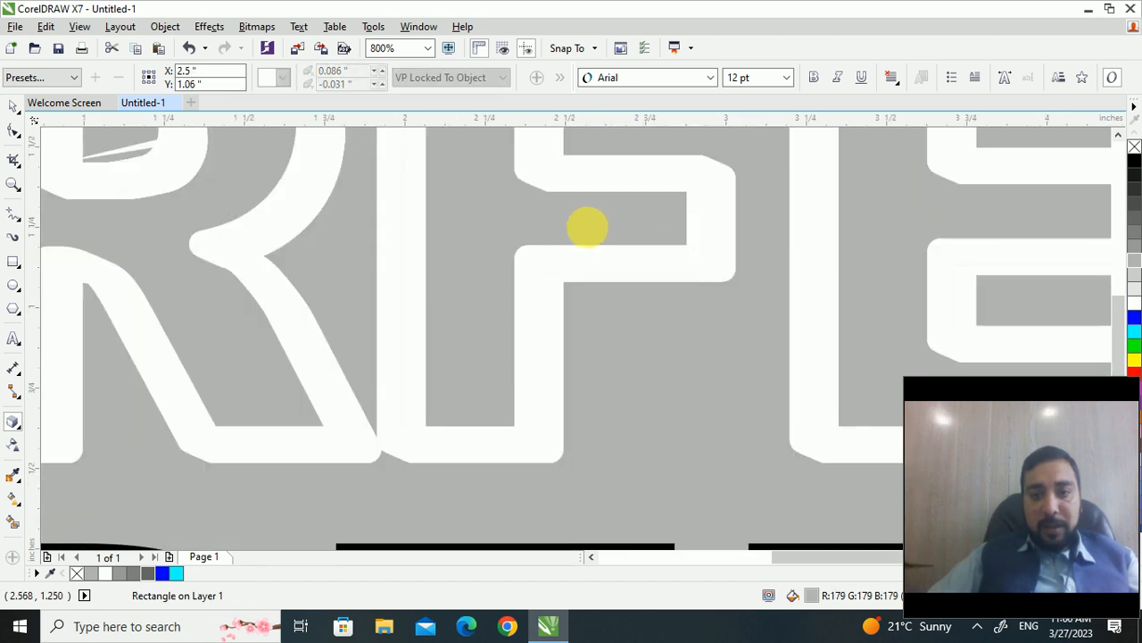
scroll(592, 227, down, 1)
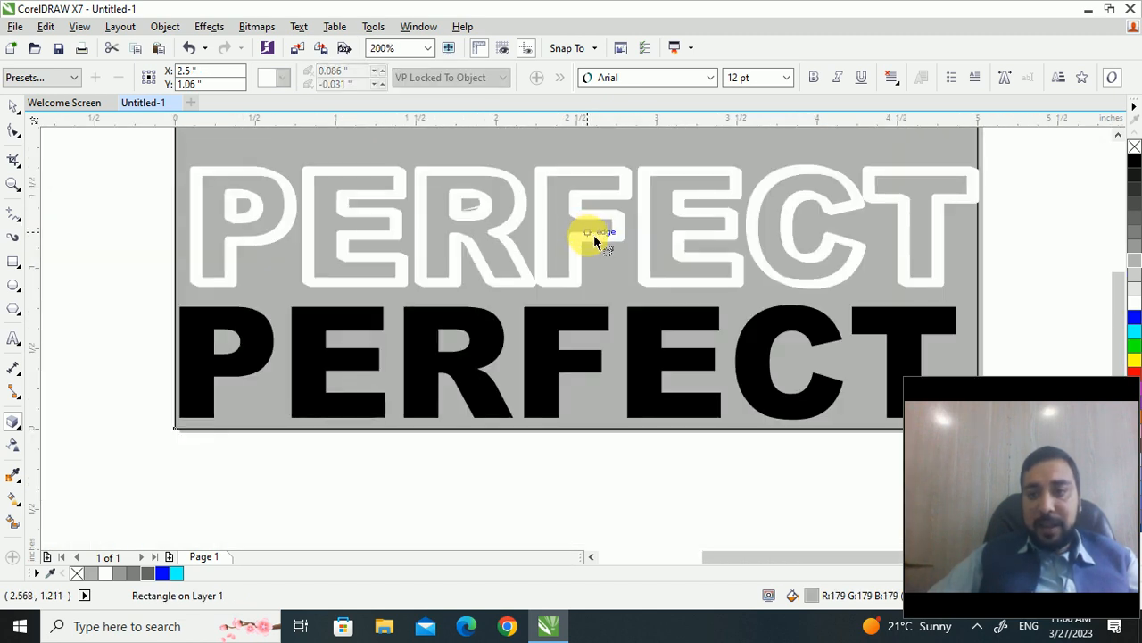
click(13, 108)
click(114, 382)
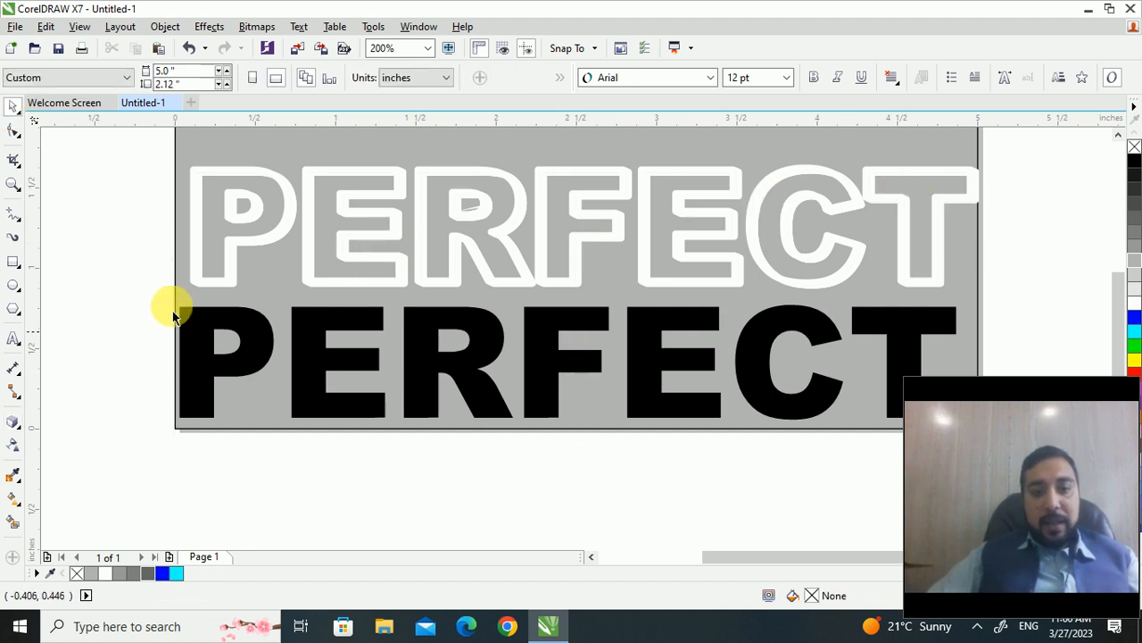
click(261, 242)
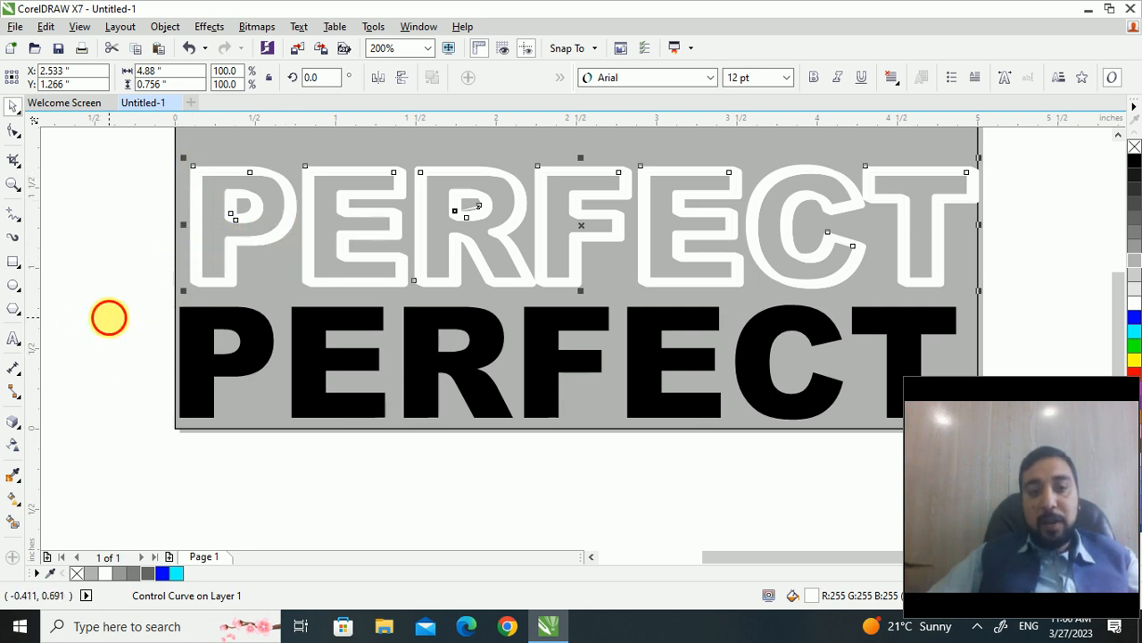
click(108, 320)
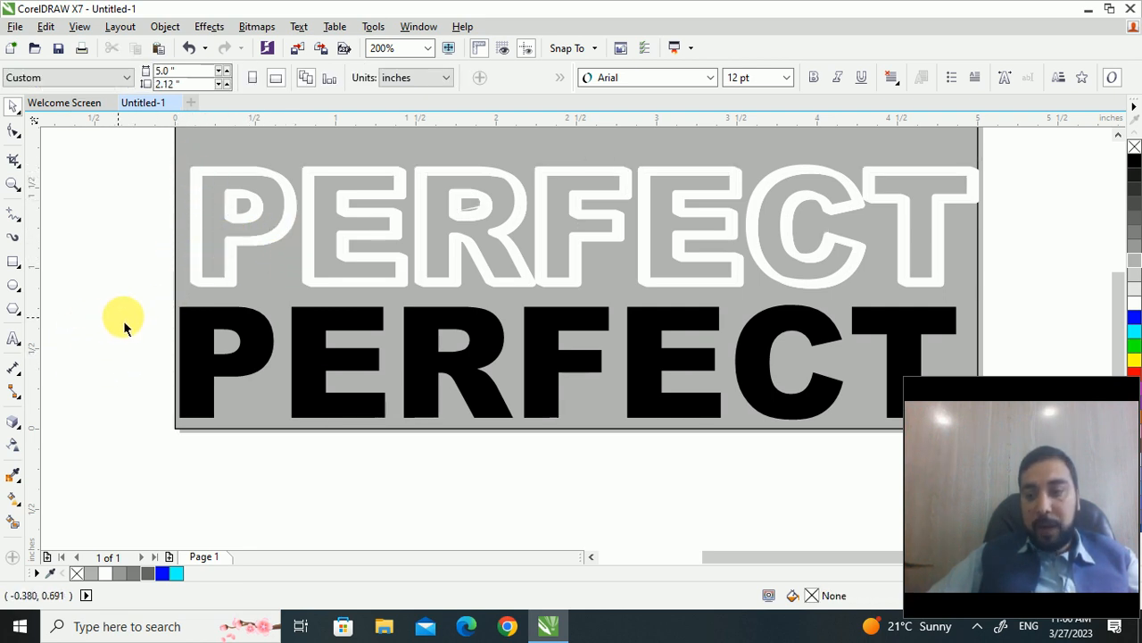
click(235, 266)
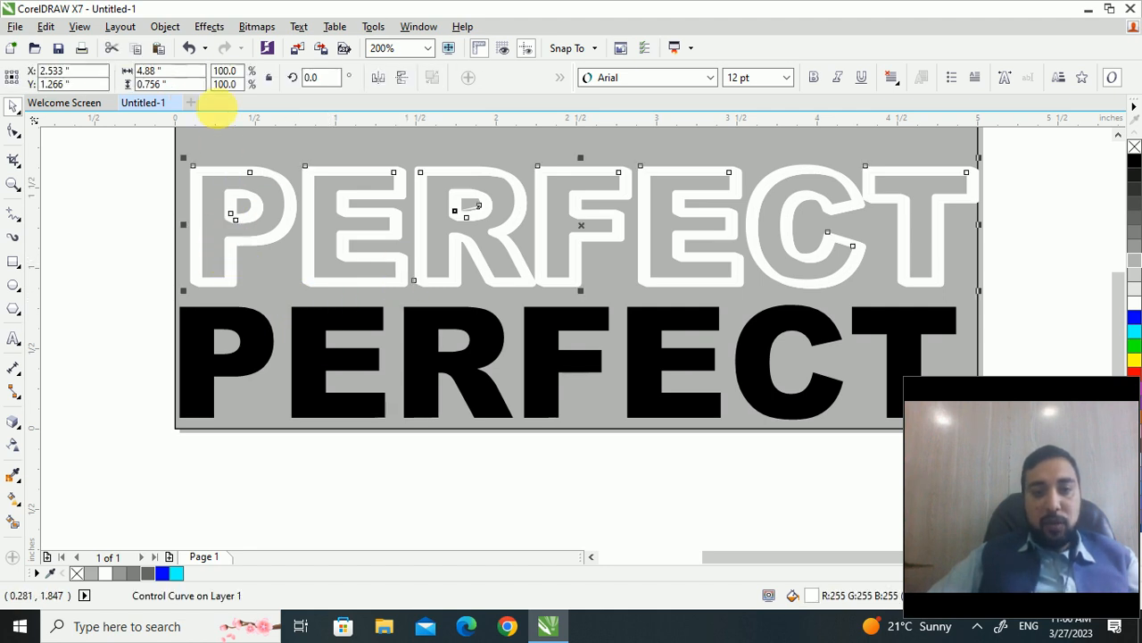
click(165, 27)
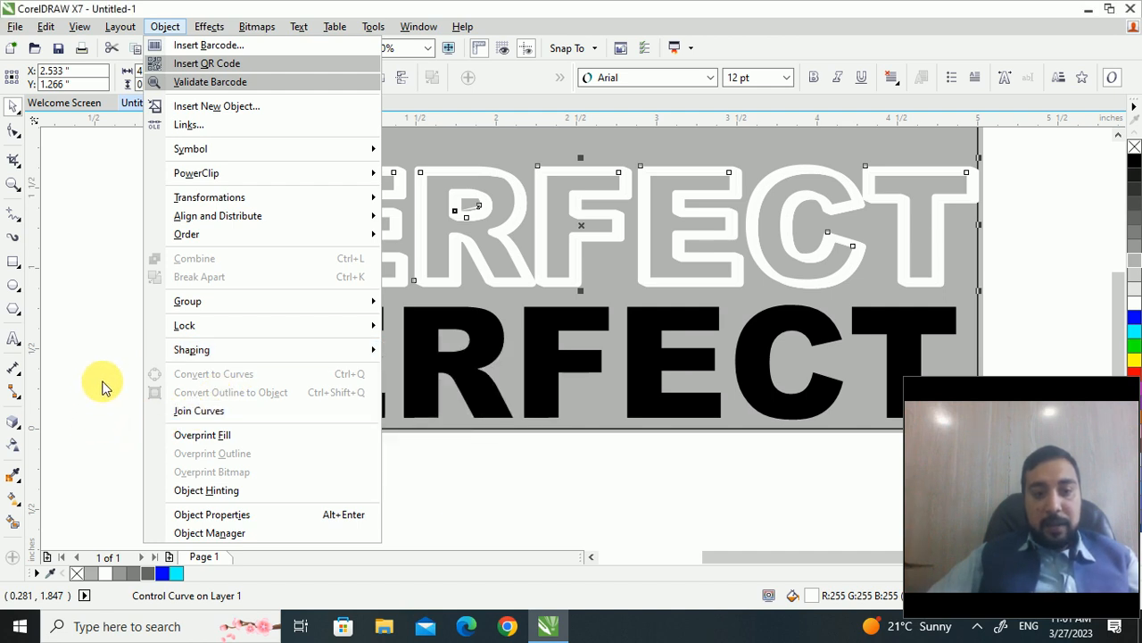
click(102, 286)
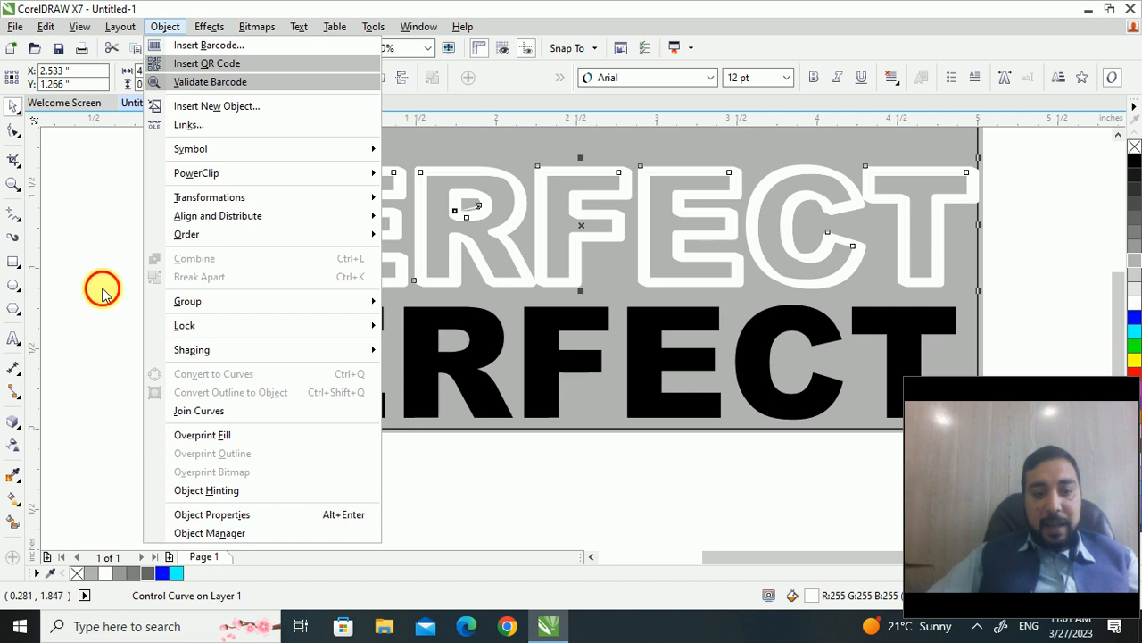
click(84, 318)
- Break the extrusion apart from the white PERFECT outline lettering and deselect everything
drag(89, 314, 1021, 204)
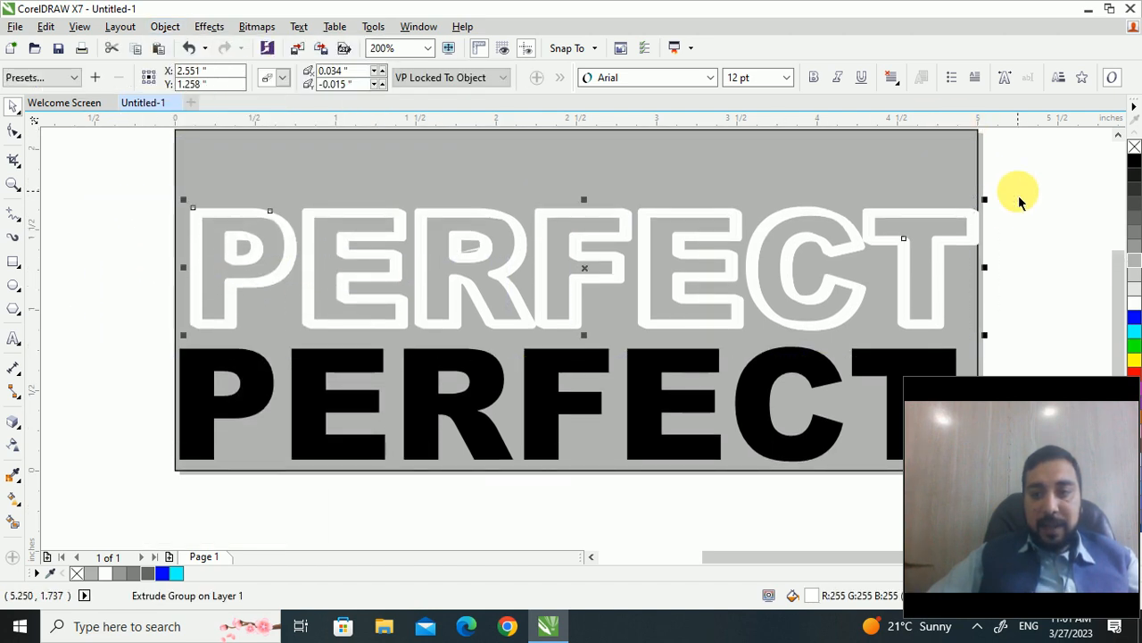
click(882, 300)
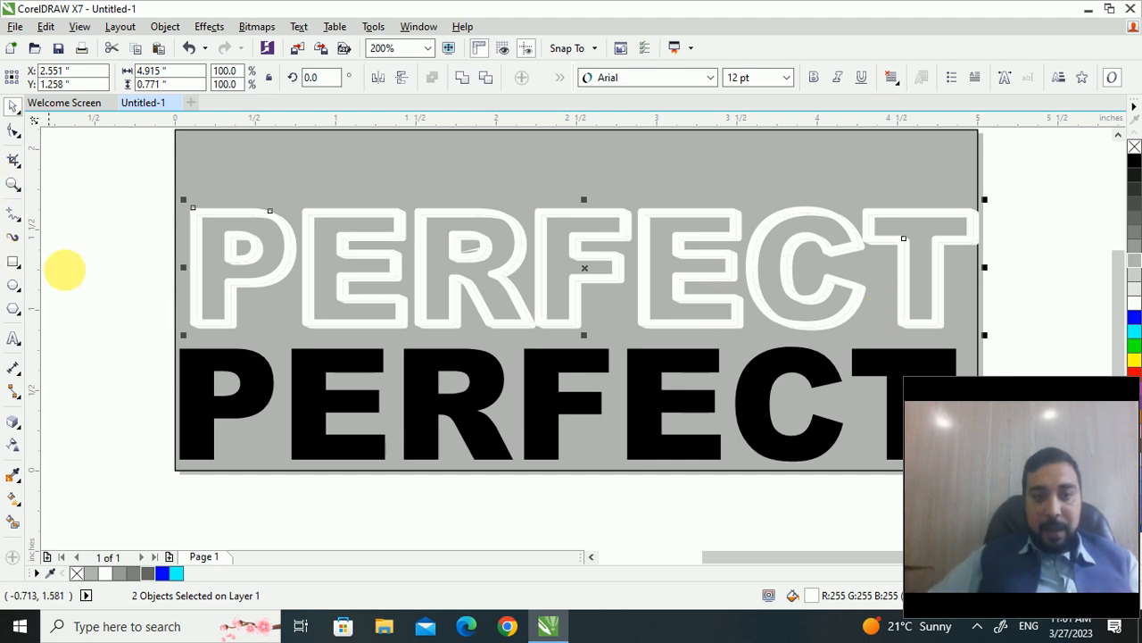
click(97, 277)
- Fill the separated group of extruded sides behind the white outline lettering with 50% Black
scroll(236, 297, up, 1)
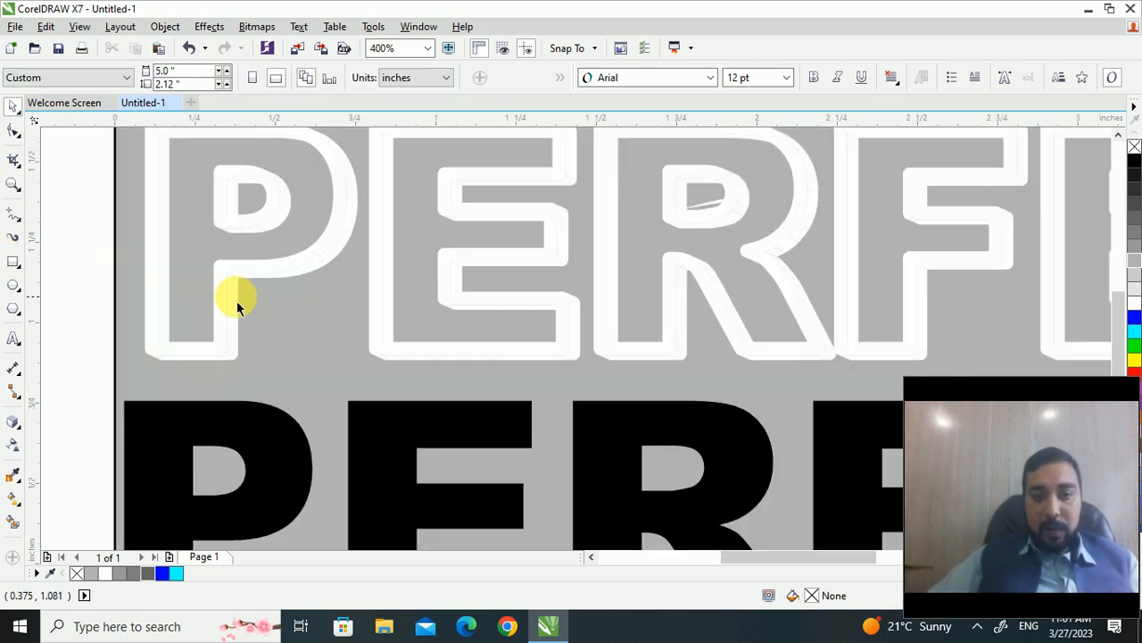
click(239, 331)
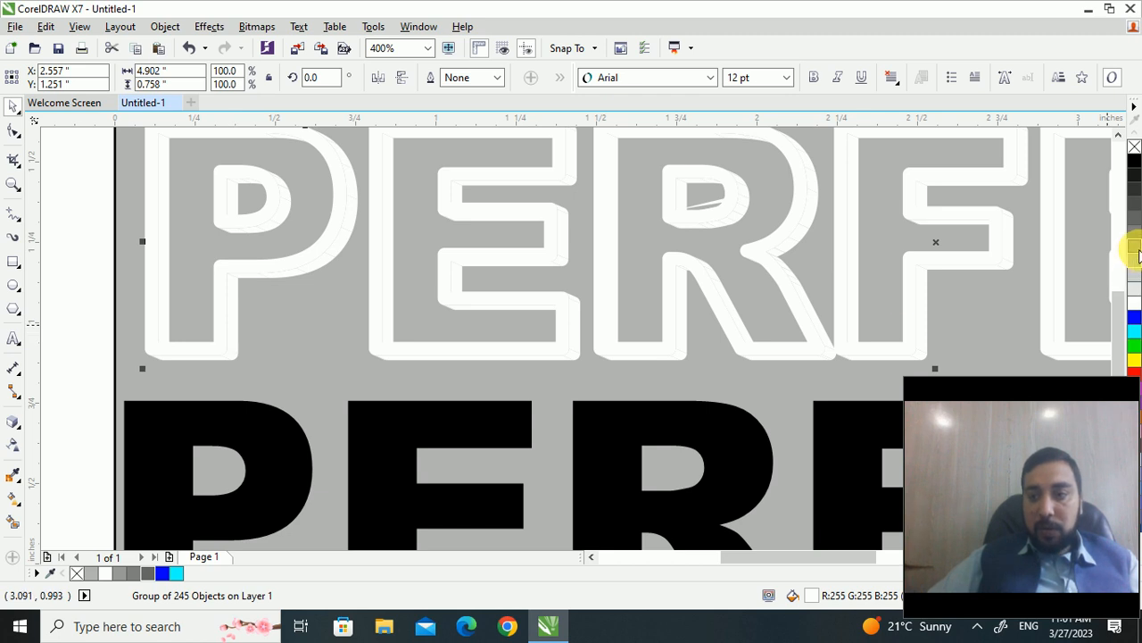
click(1136, 255)
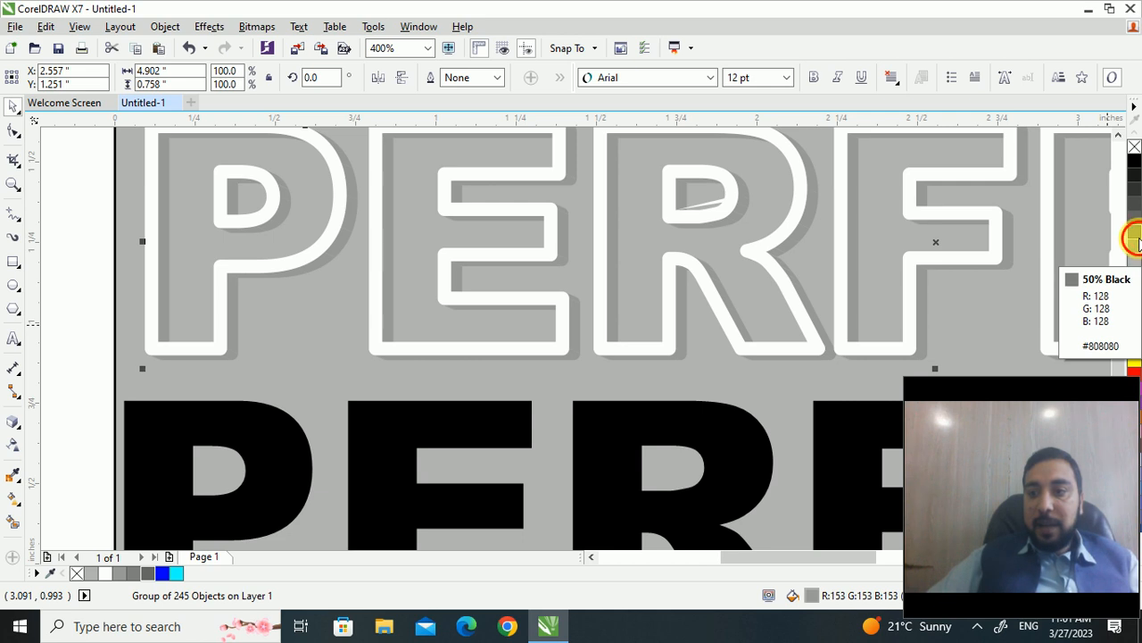
click(1136, 239)
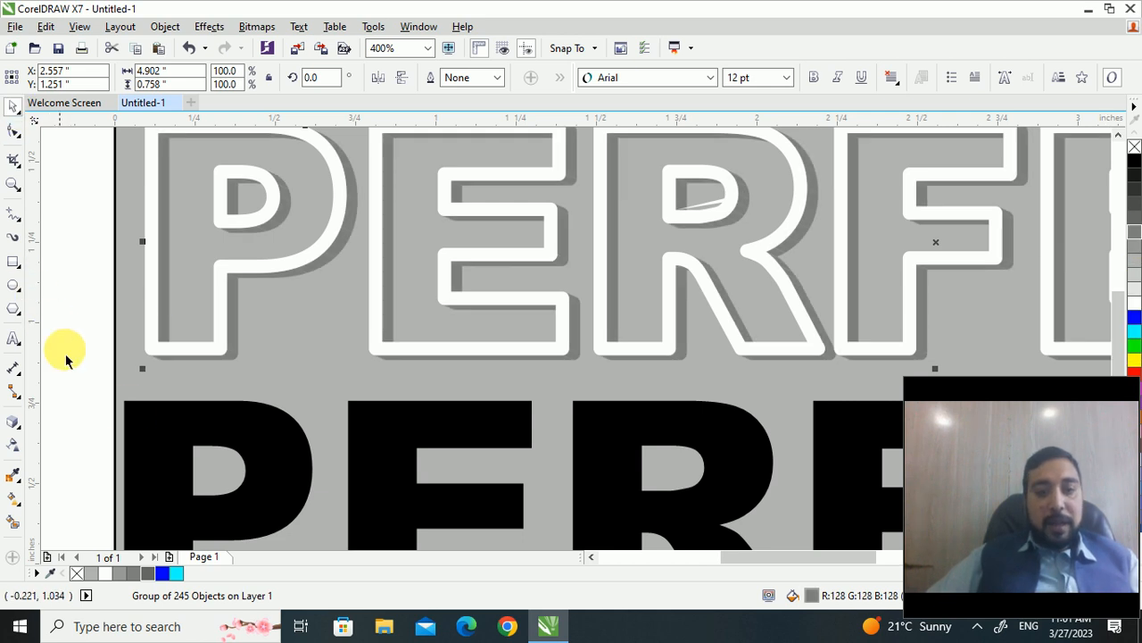
- Fill the solid black PERFECT text below the outline lettering with Blue
click(142, 422)
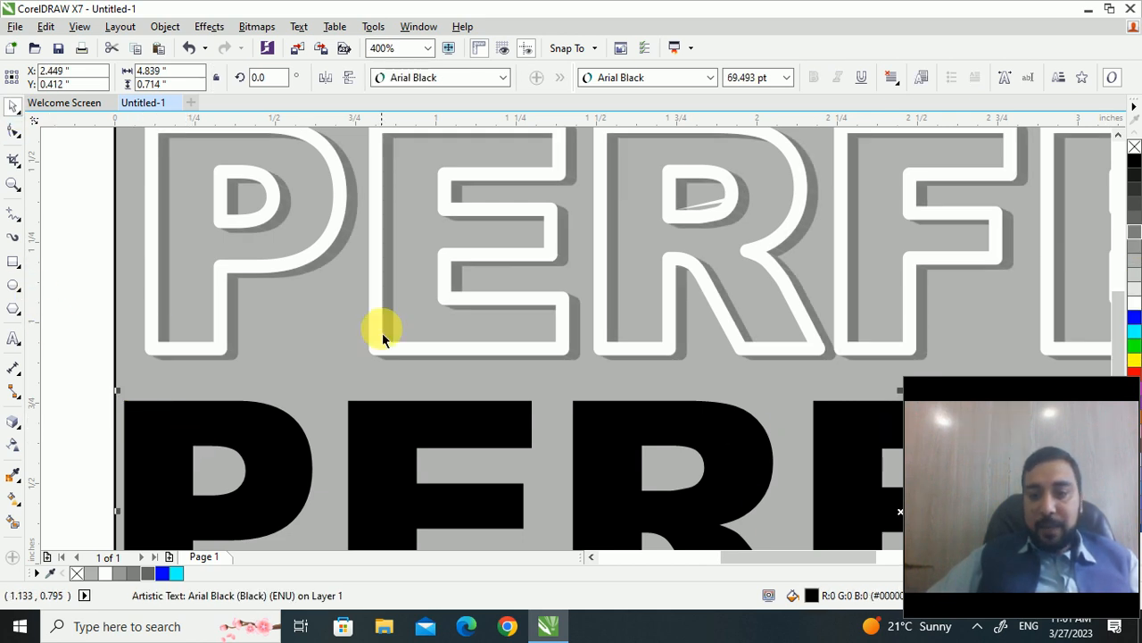
scroll(377, 324, down, 1)
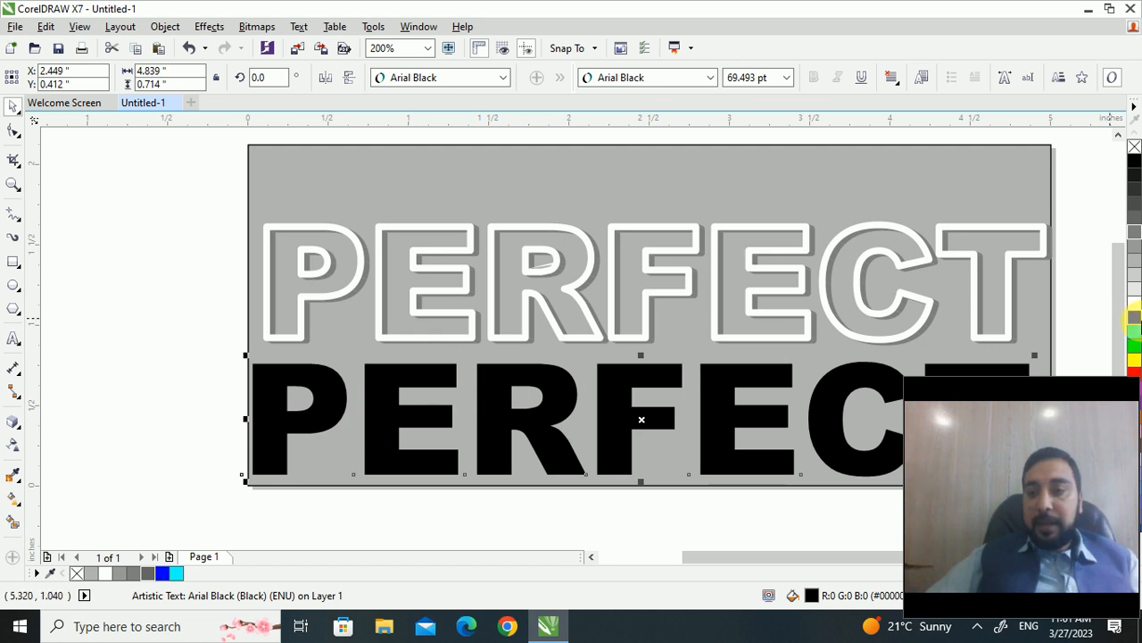
click(1134, 338)
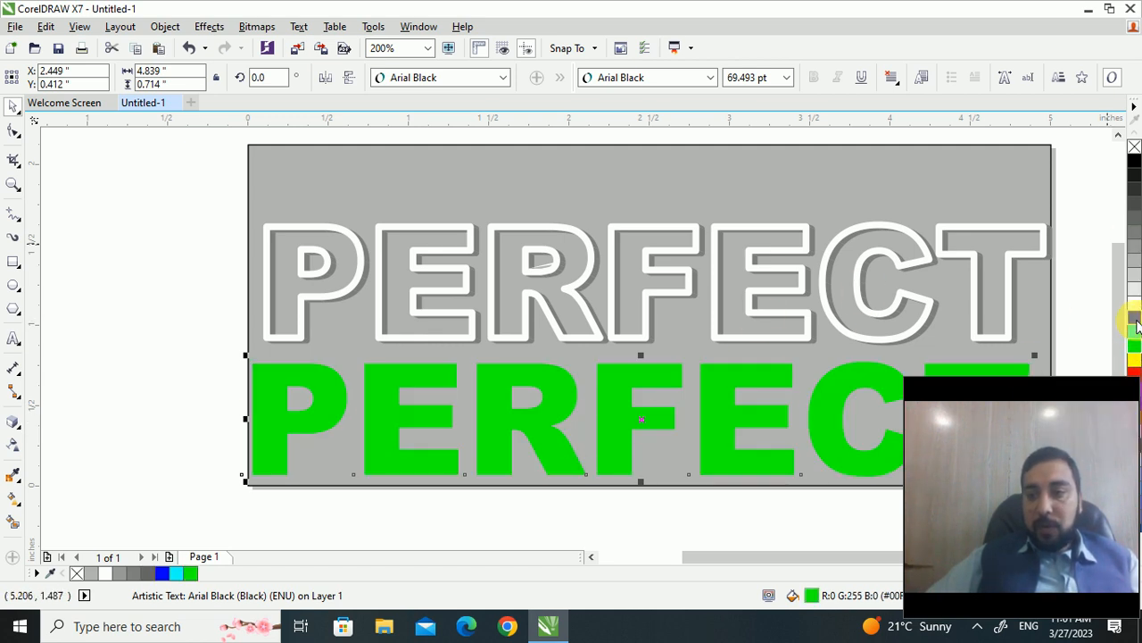
click(1134, 320)
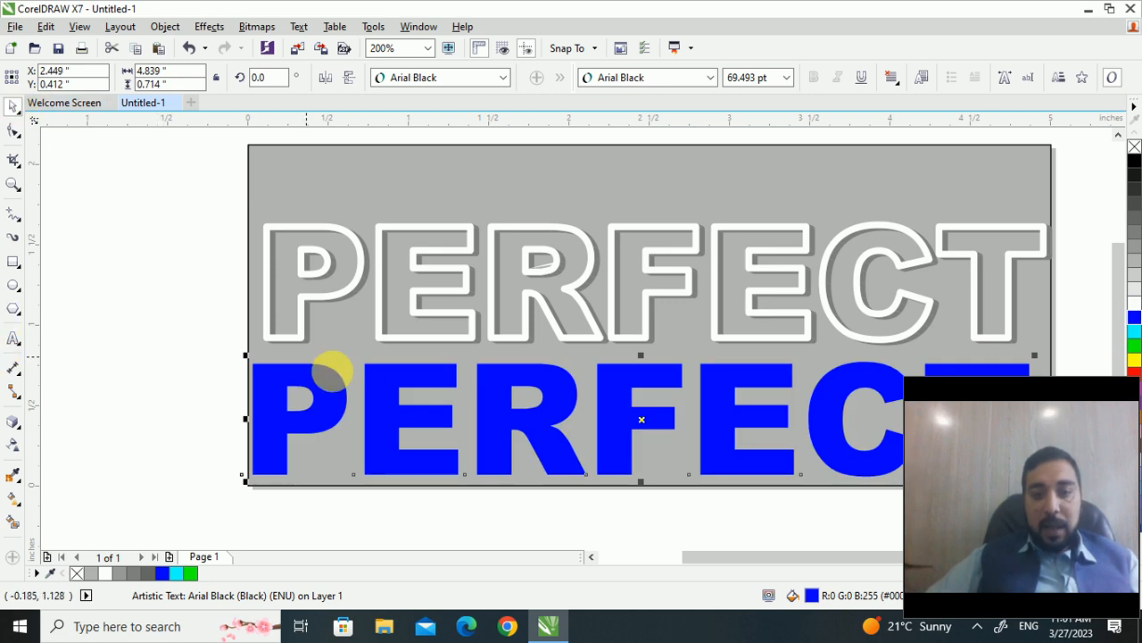
- Move the blue PERFECT text up into the white outline lettering and deselect it
drag(384, 401, 386, 260)
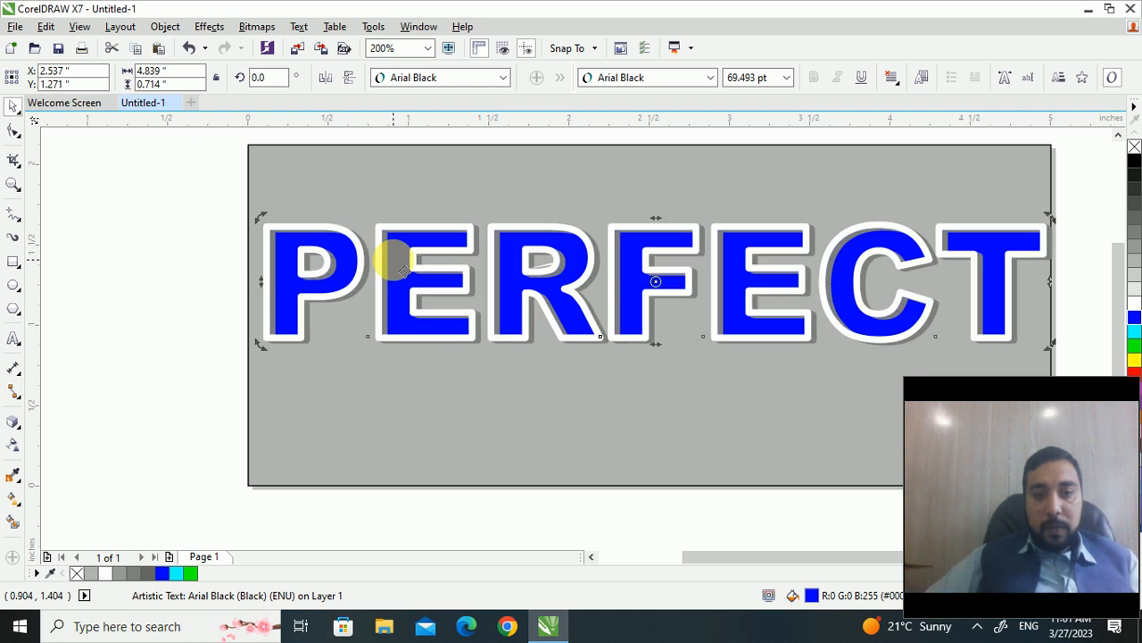
scroll(313, 269, up, 1)
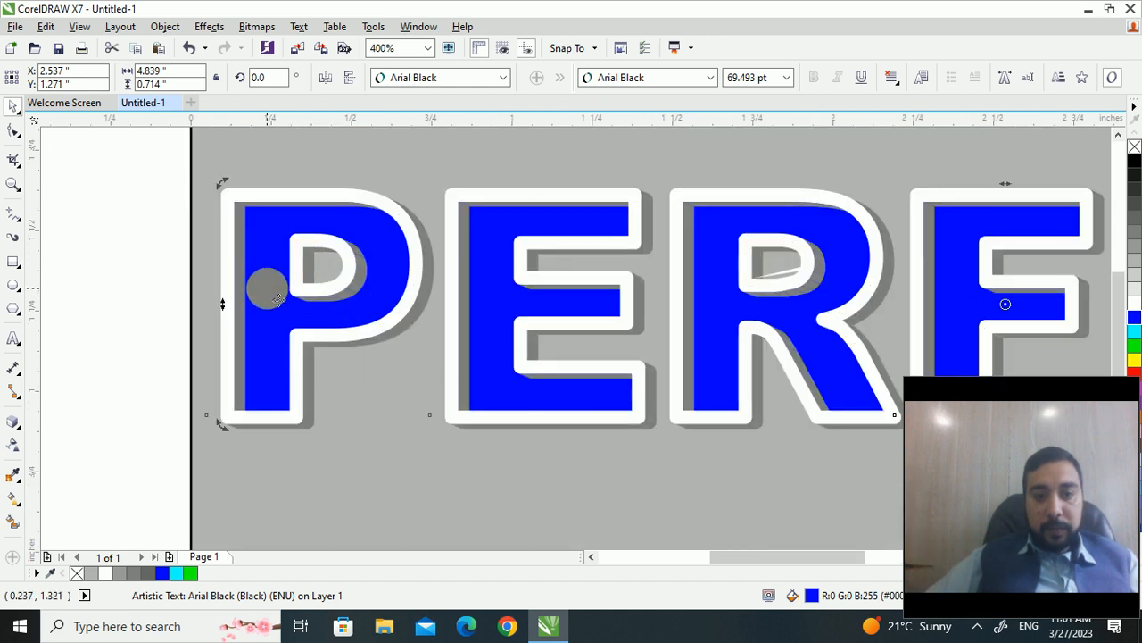
click(120, 324)
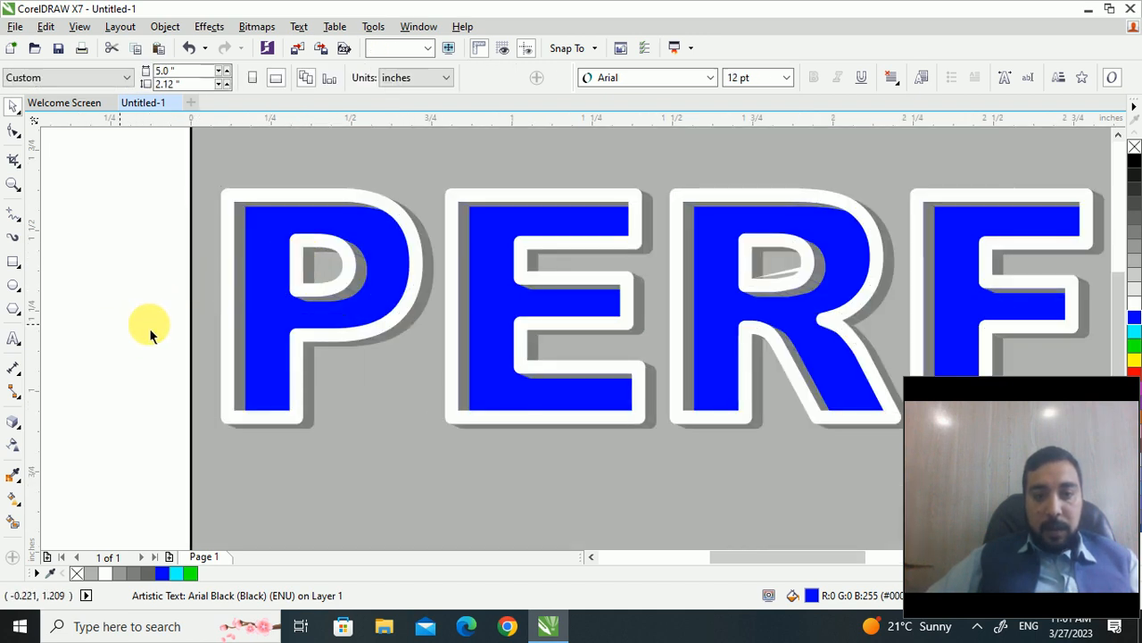
- Darken the group of extruded sides behind the white outline to a near-black fill of R:26 G:26 B:26
click(240, 308)
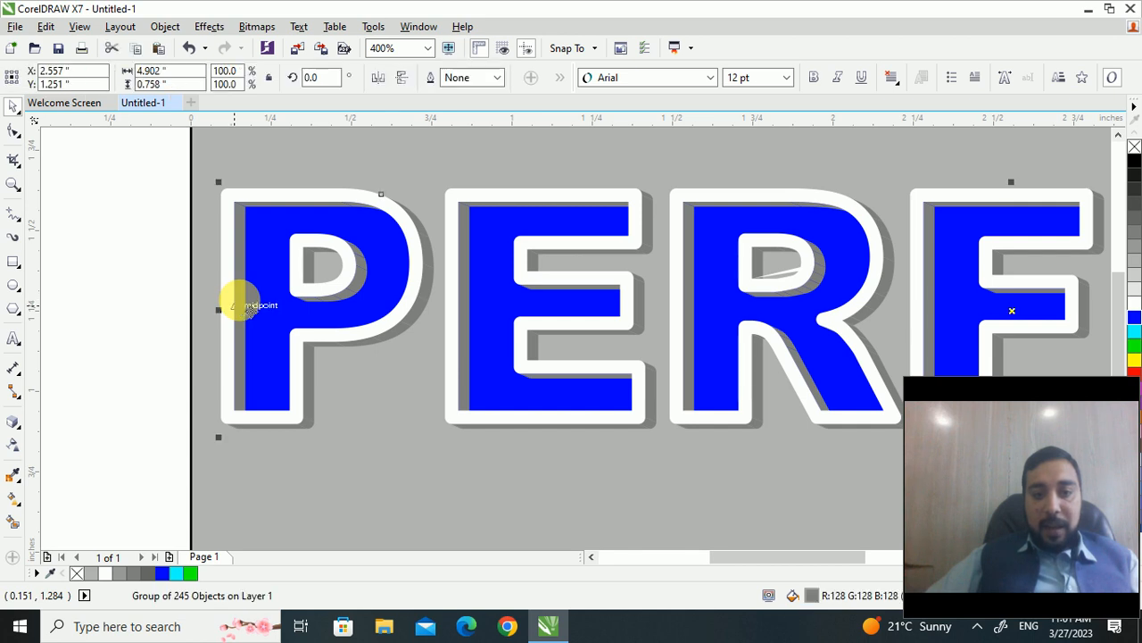
click(1135, 219)
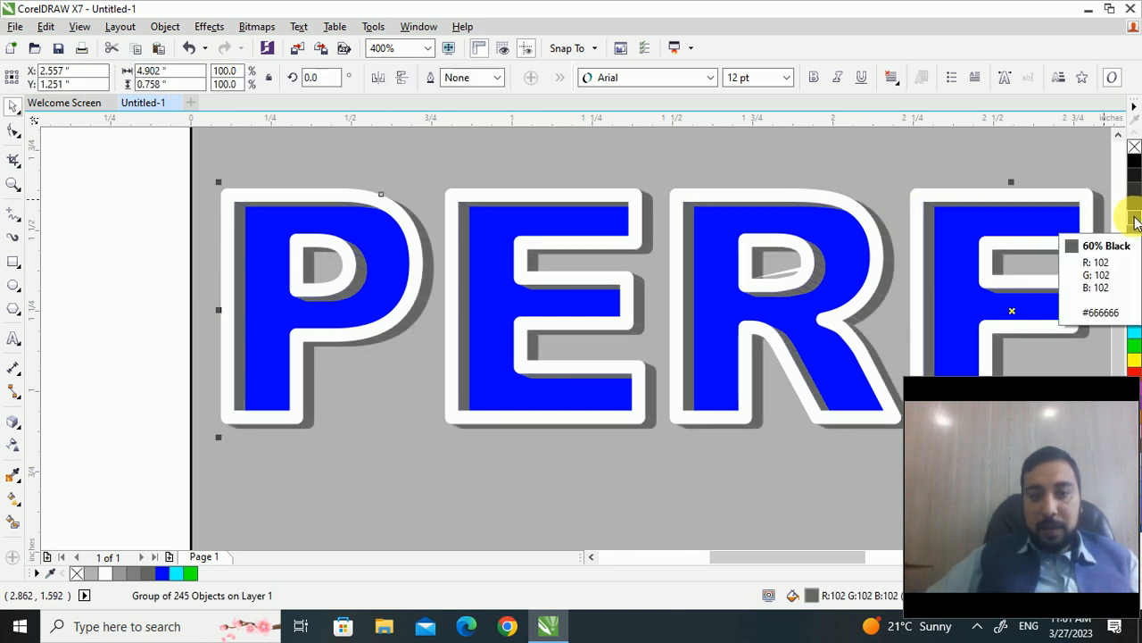
click(1136, 201)
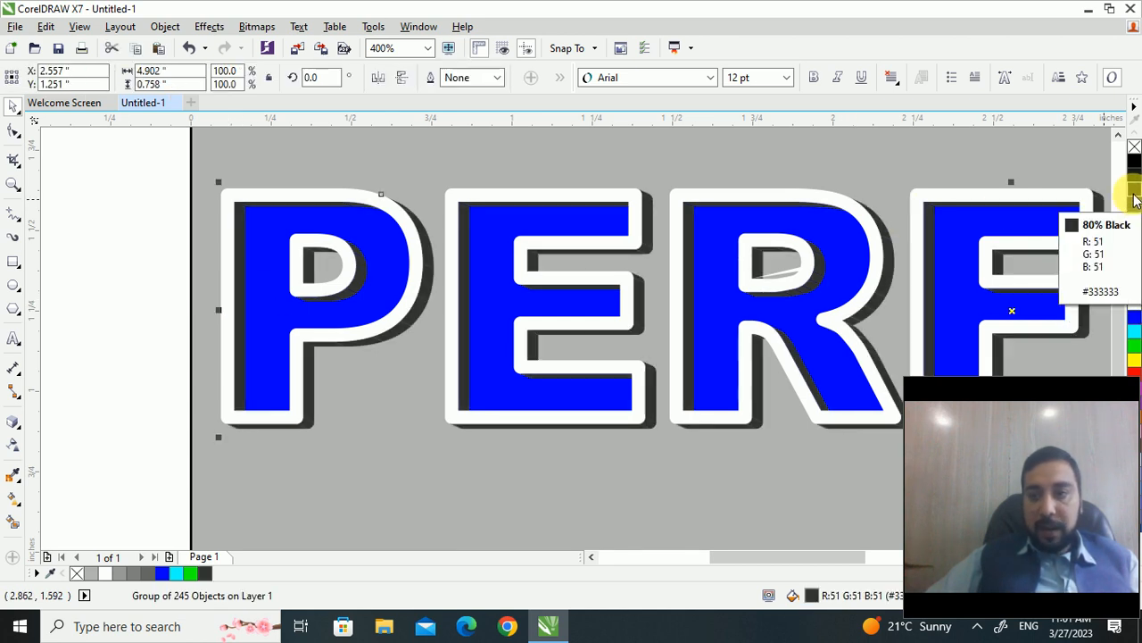
click(1135, 175)
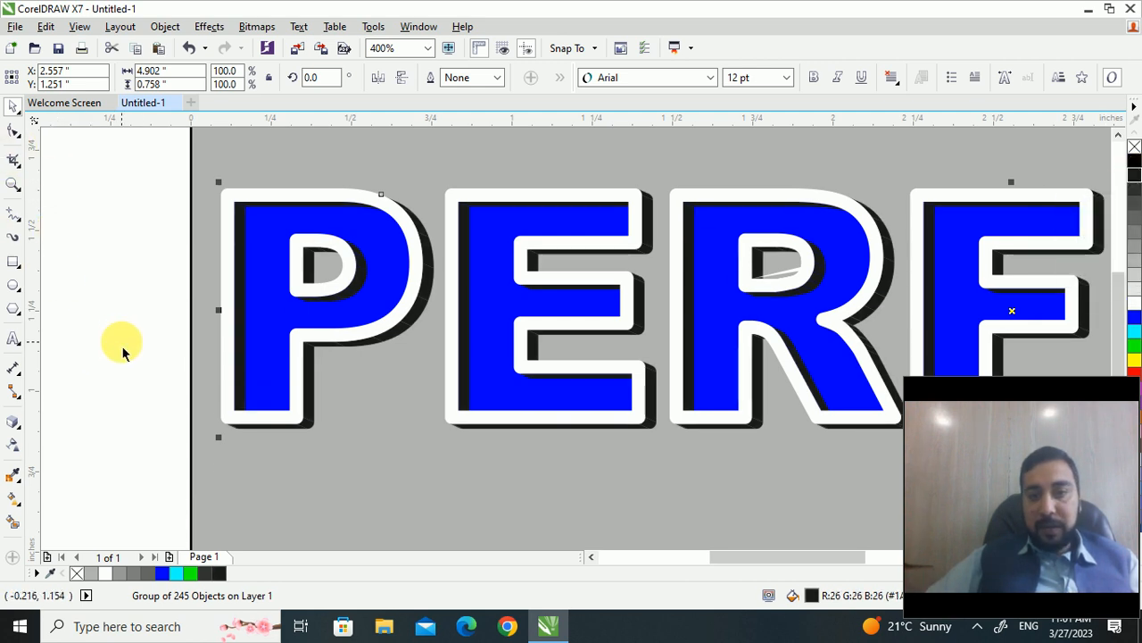
- Give the extruded sides a hairline outline in the same near-black color and deselect the group
scroll(454, 402, down, 1)
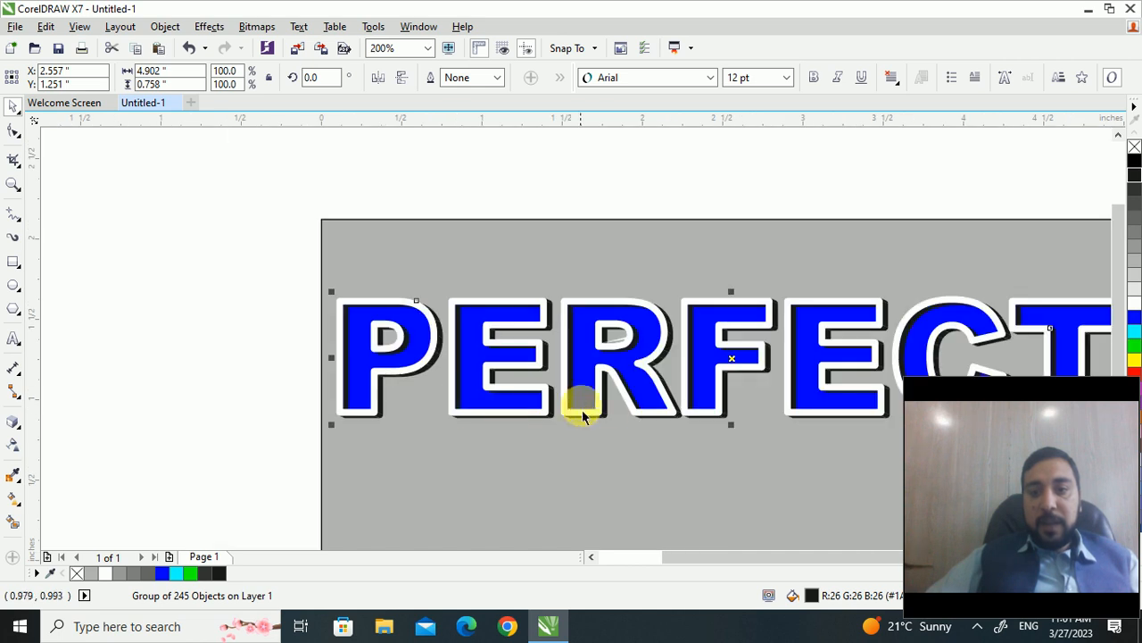
scroll(661, 308, down, 1)
scroll(862, 369, up, 1)
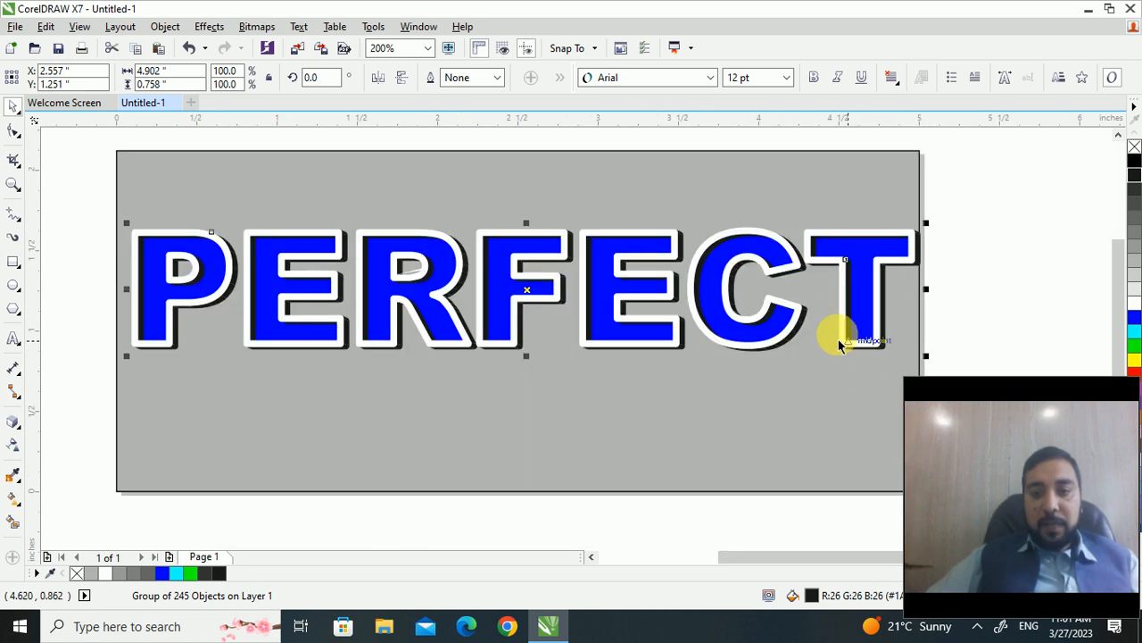
scroll(339, 237, up, 3)
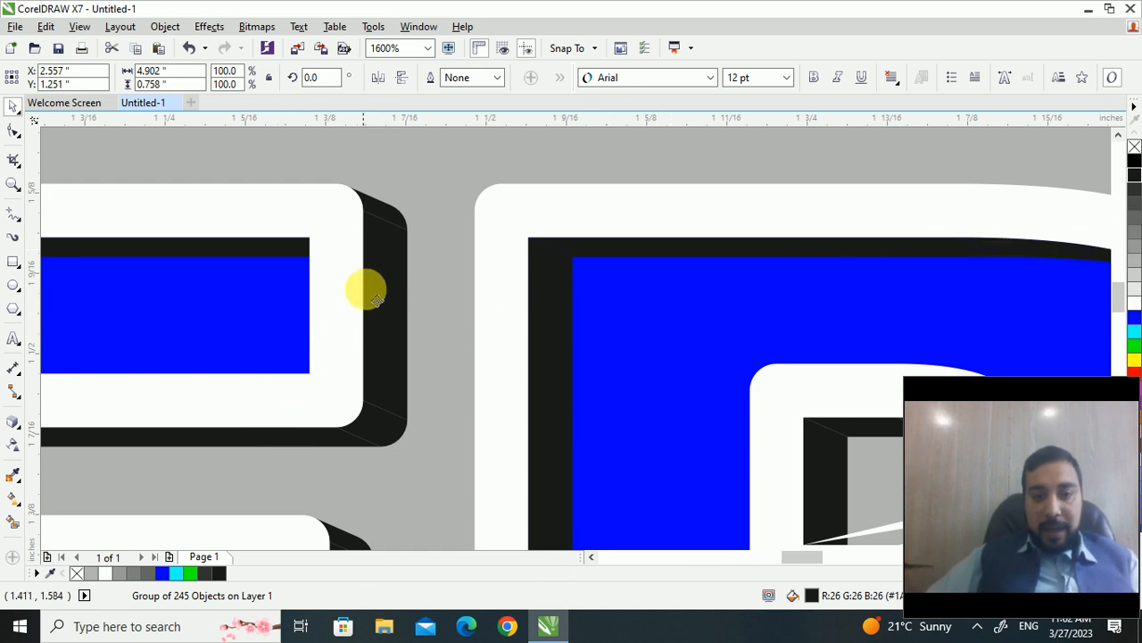
right_click(1138, 174)
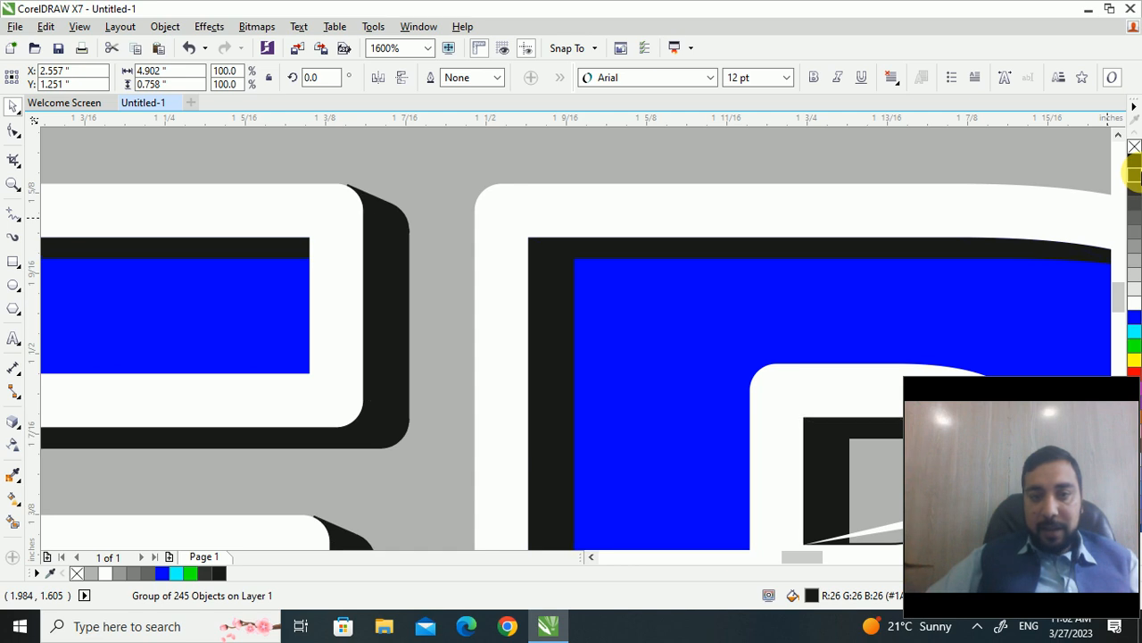
scroll(428, 313, down, 5)
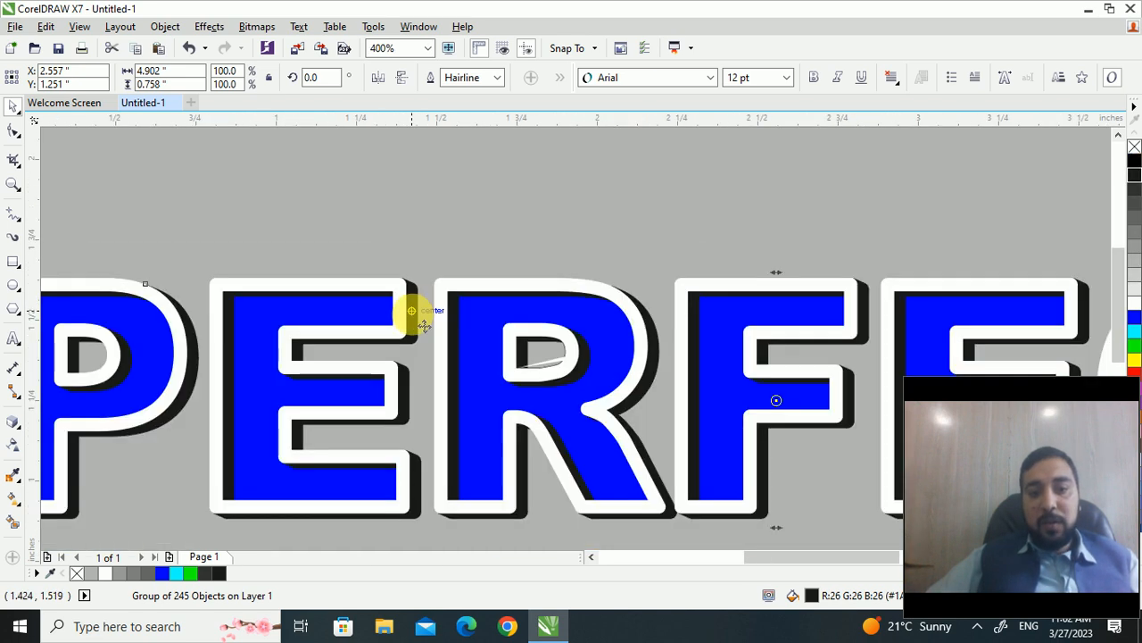
scroll(548, 371, up, 1)
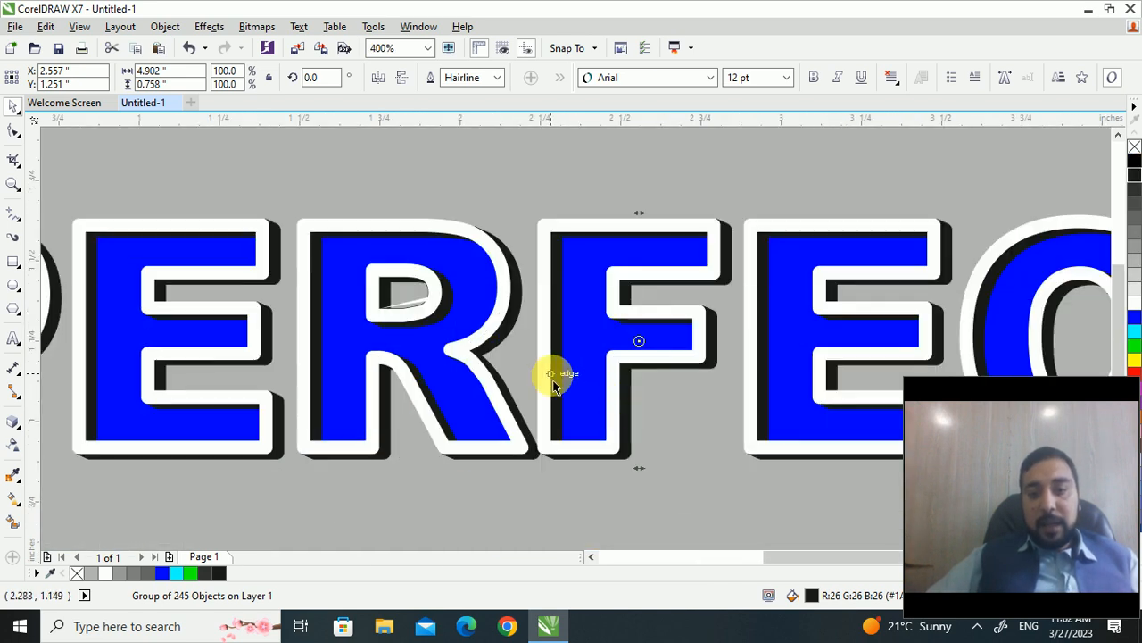
scroll(616, 397, down, 1)
click(152, 438)
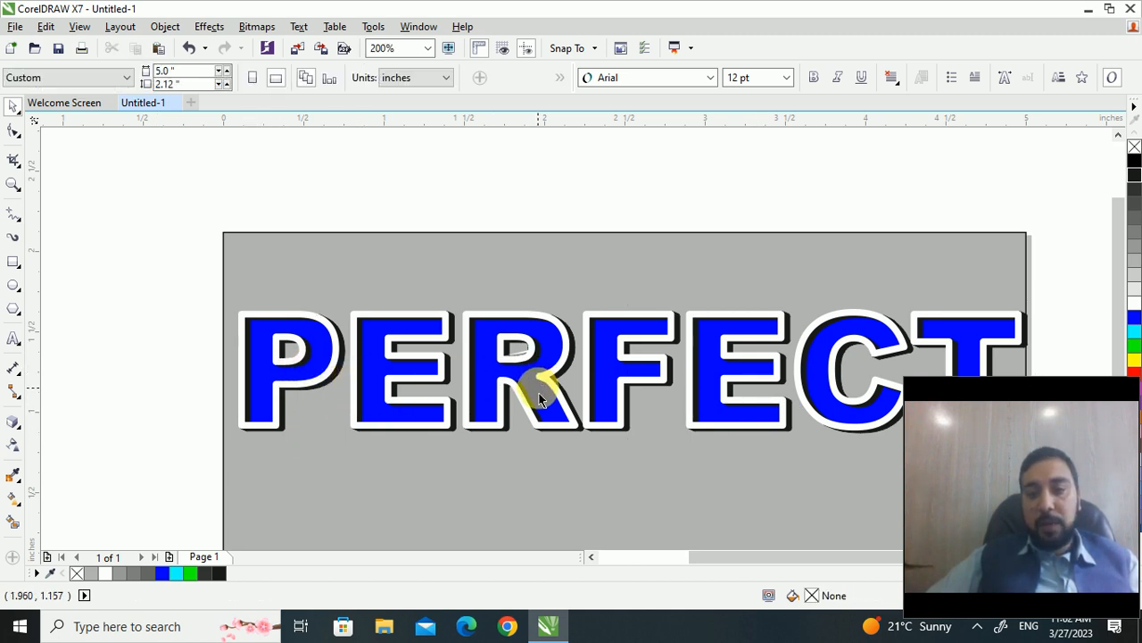
- Break the blue PERFECT text into separate letters and give the P a horizontal linear fountain fill from blue on its right to cyan on its left
click(320, 355)
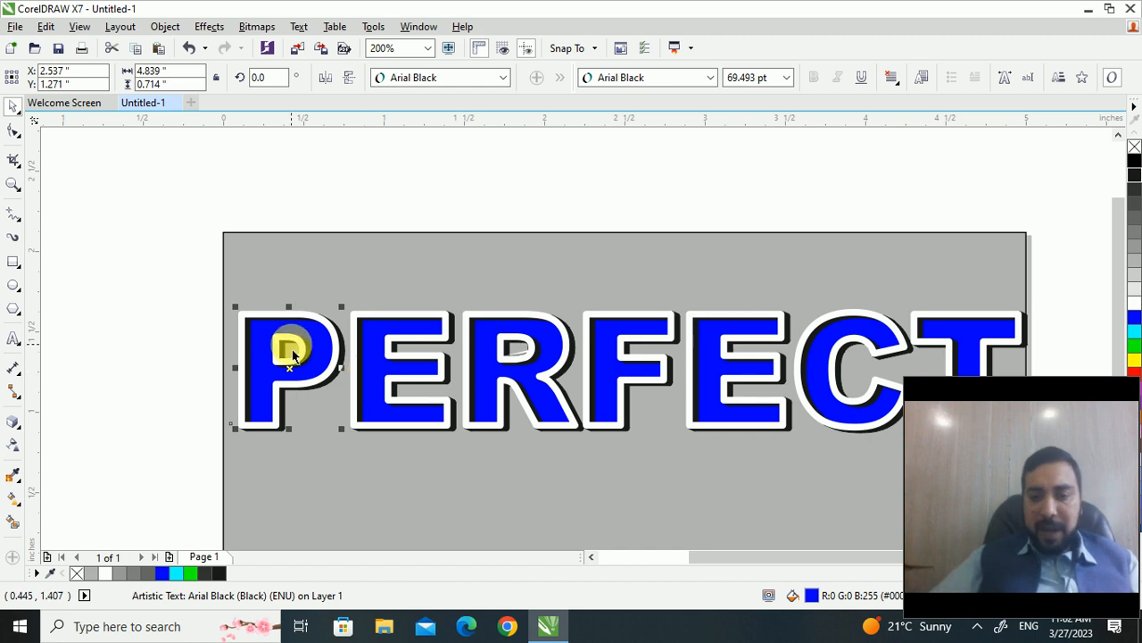
click(132, 388)
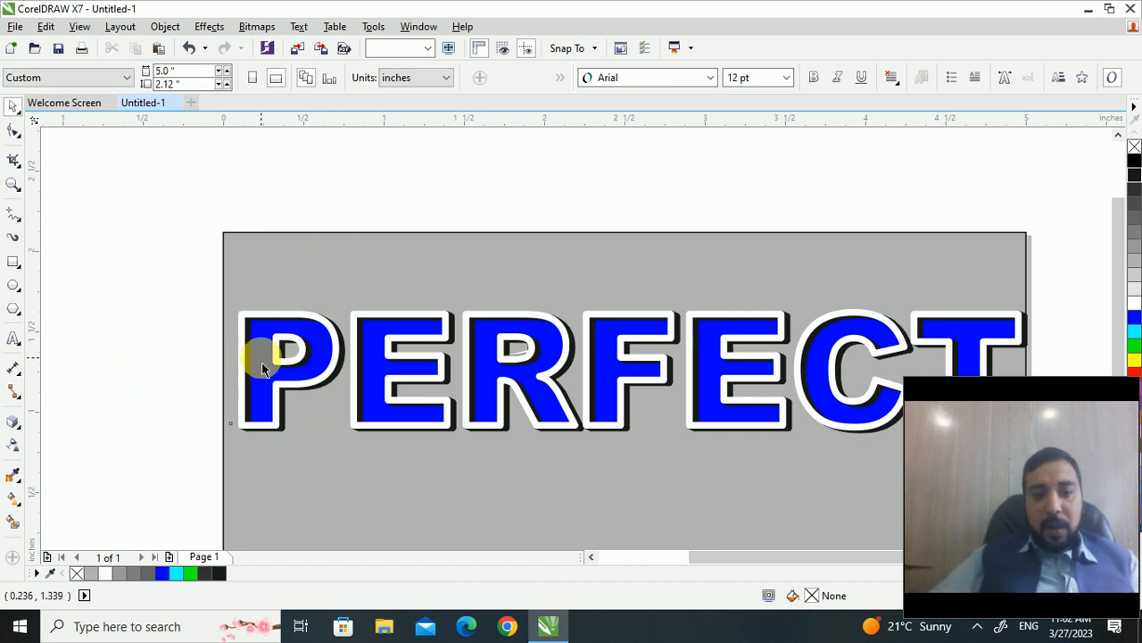
click(263, 368)
key(g)
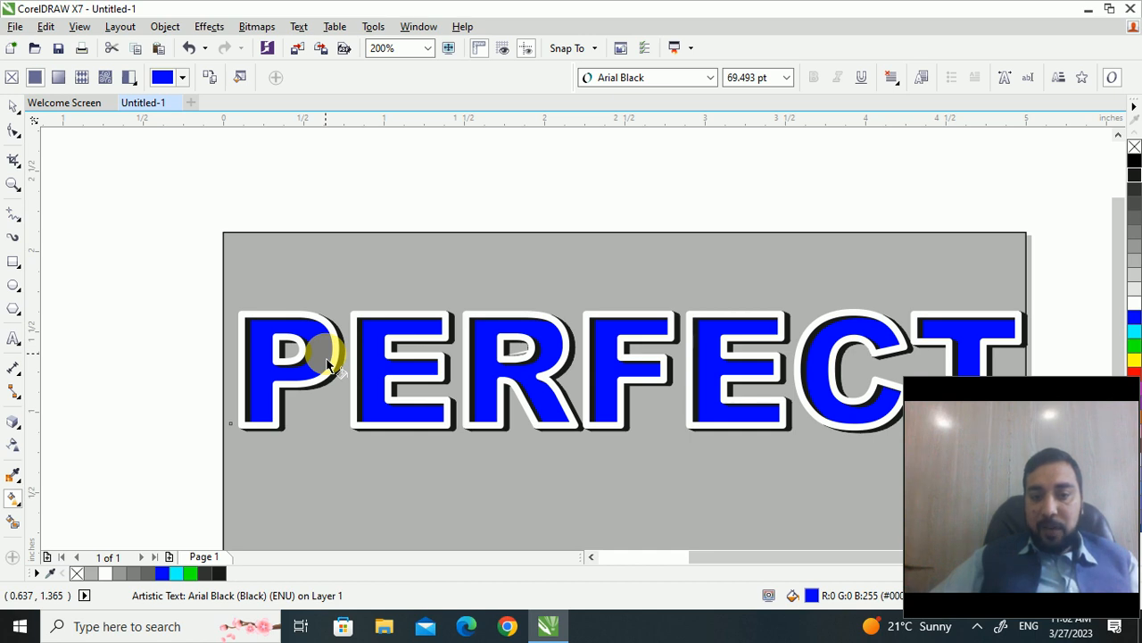
drag(324, 355, 250, 351)
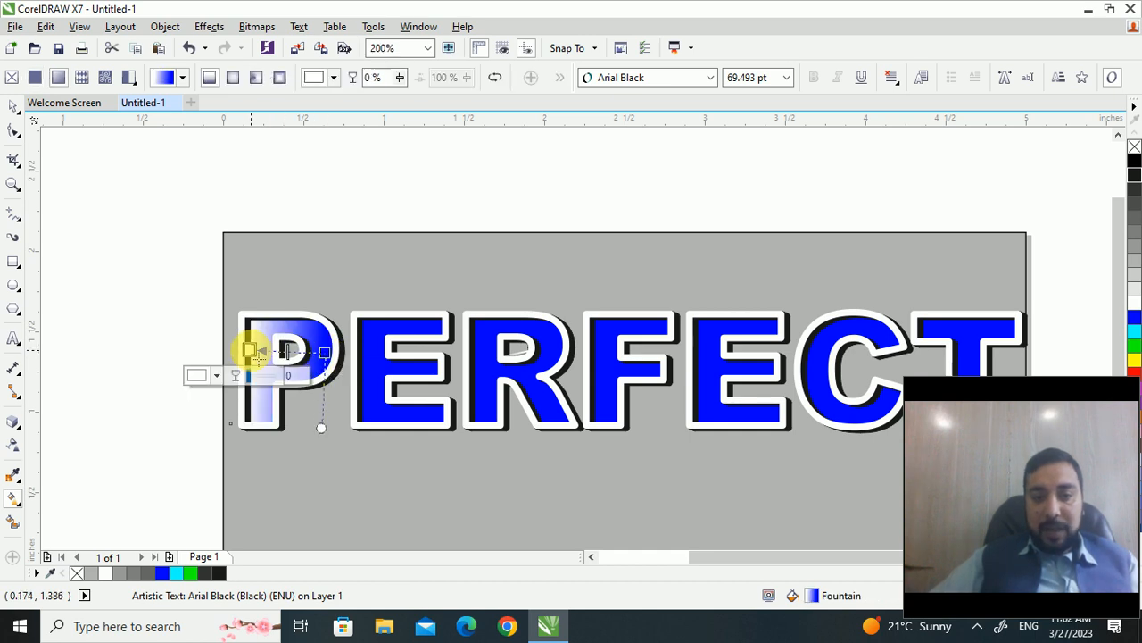
click(1135, 353)
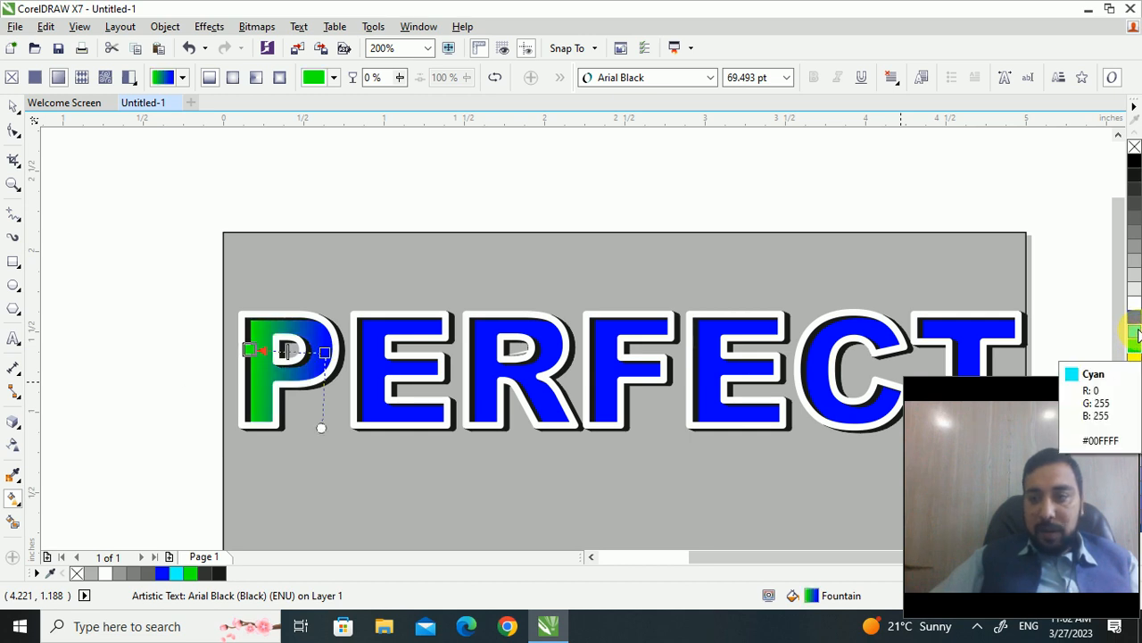
click(1135, 334)
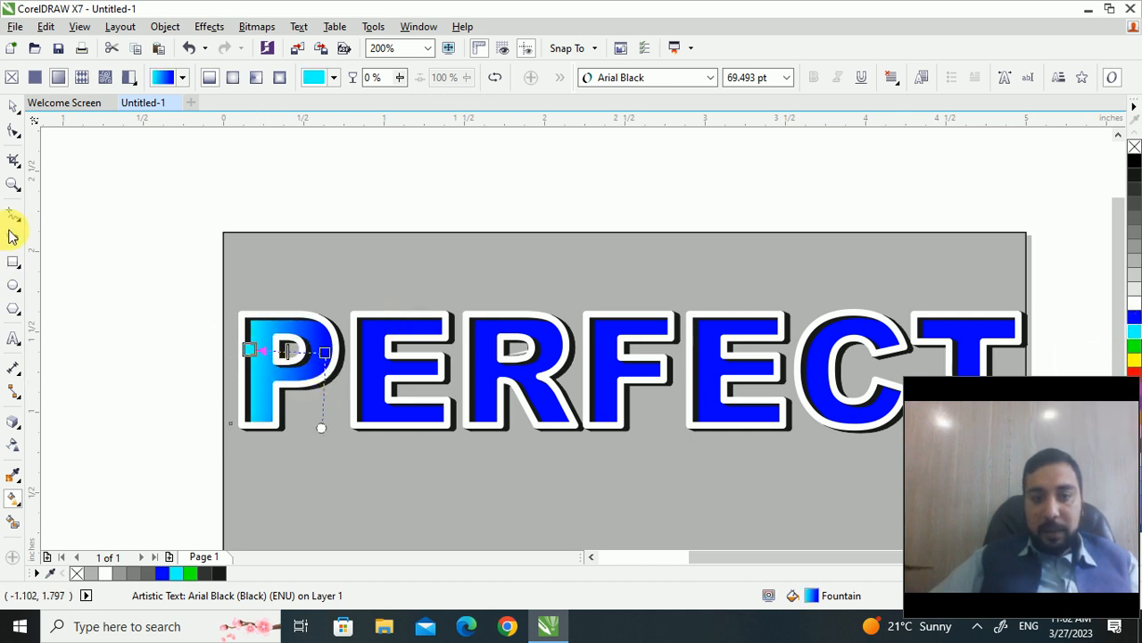
click(13, 106)
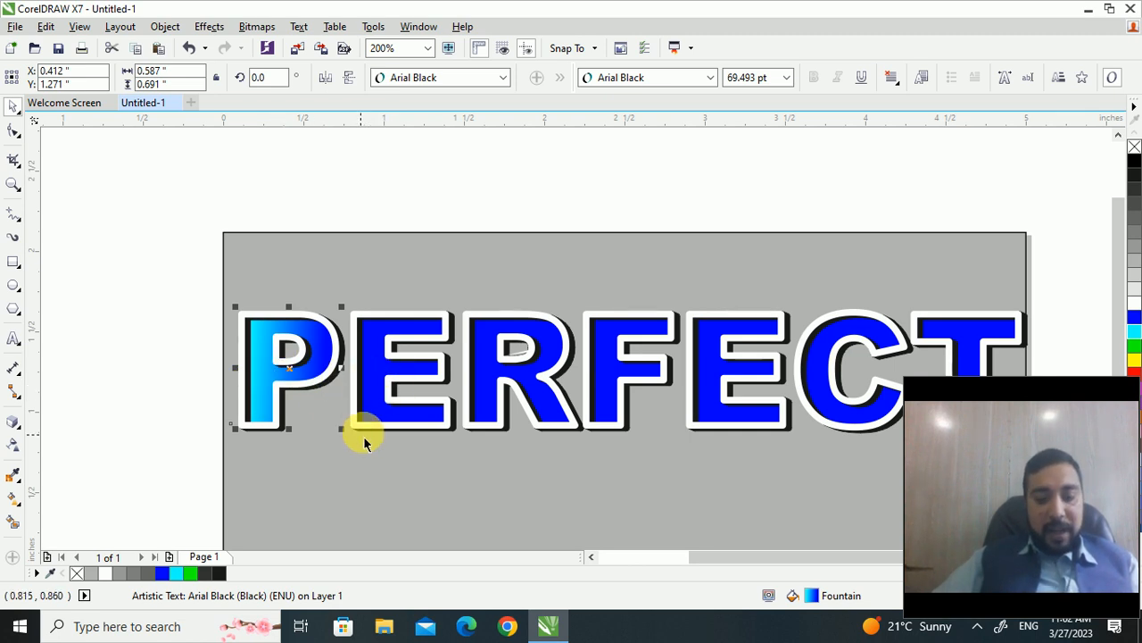
- Repeat the P's fountain fill on the first E, and shift that E about 0.016 in and the R about 0.032 in to the right
click(377, 369)
key(ctrl+r)
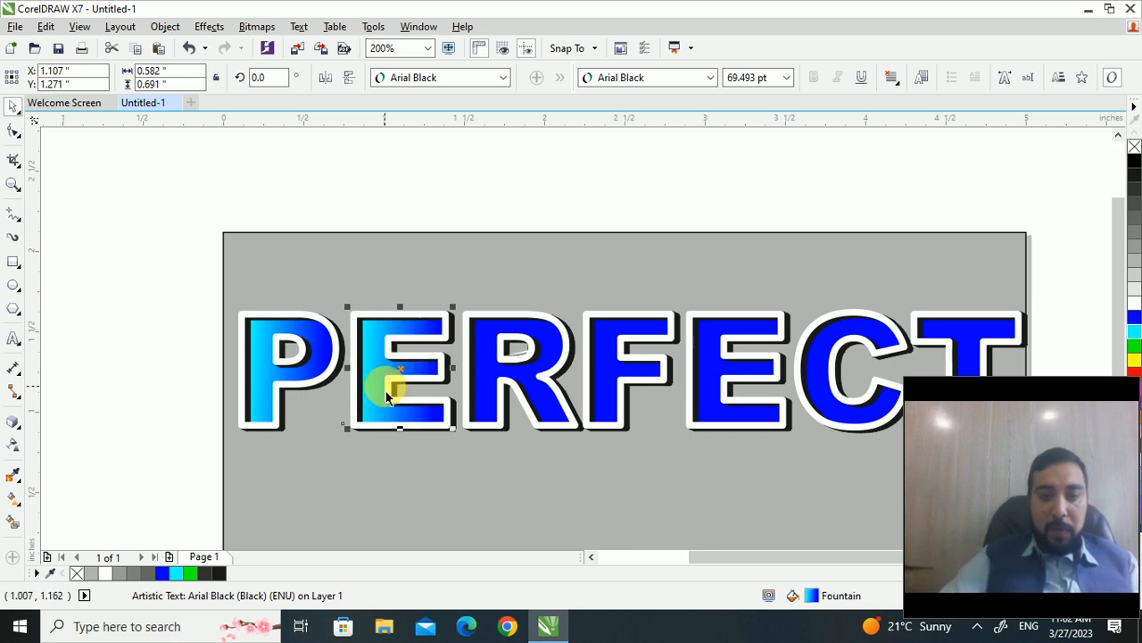
click(489, 391)
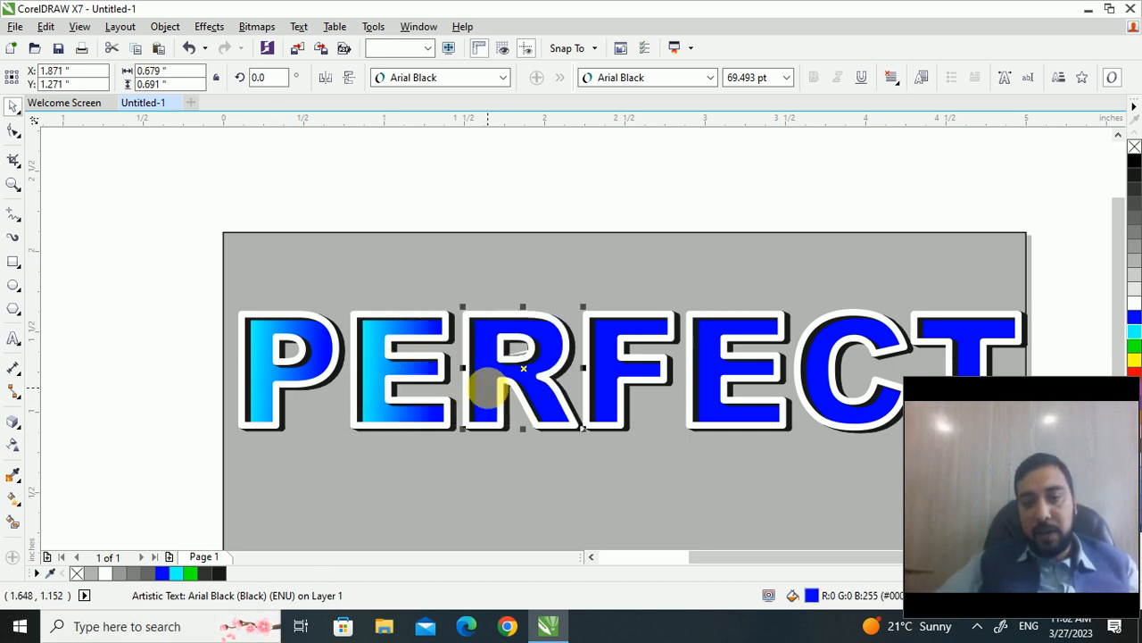
drag(500, 399, 503, 399)
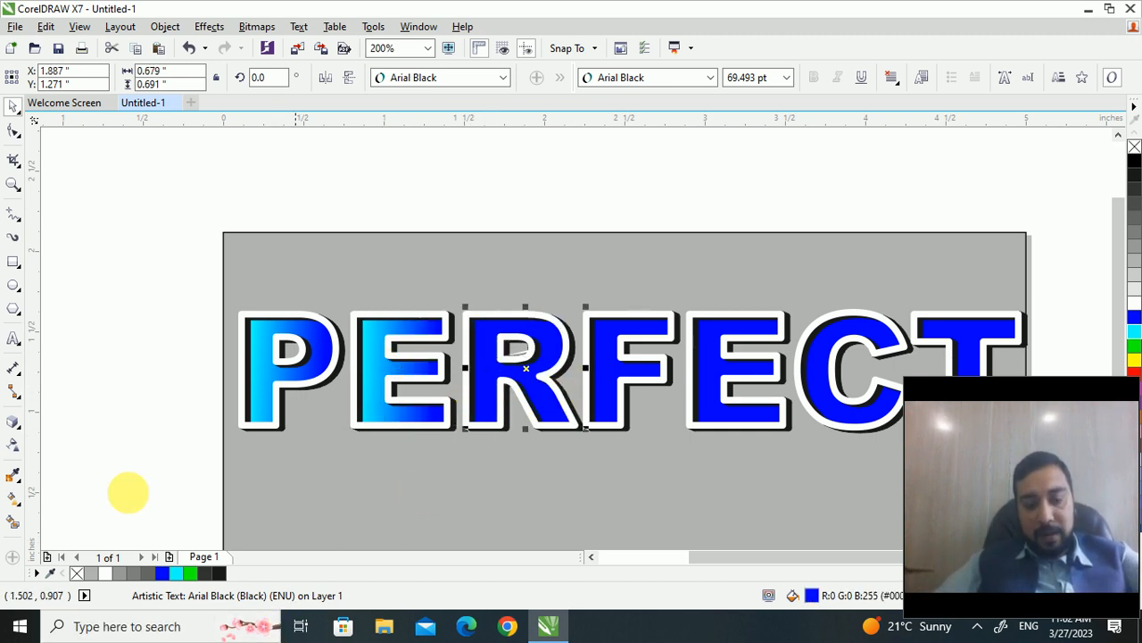
click(373, 393)
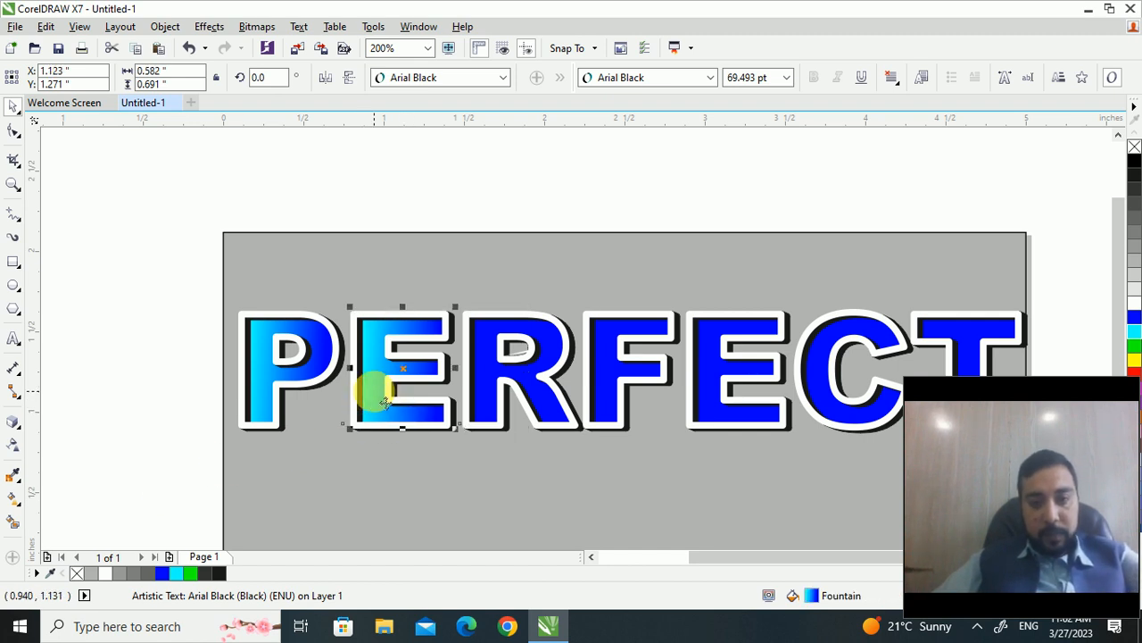
click(502, 375)
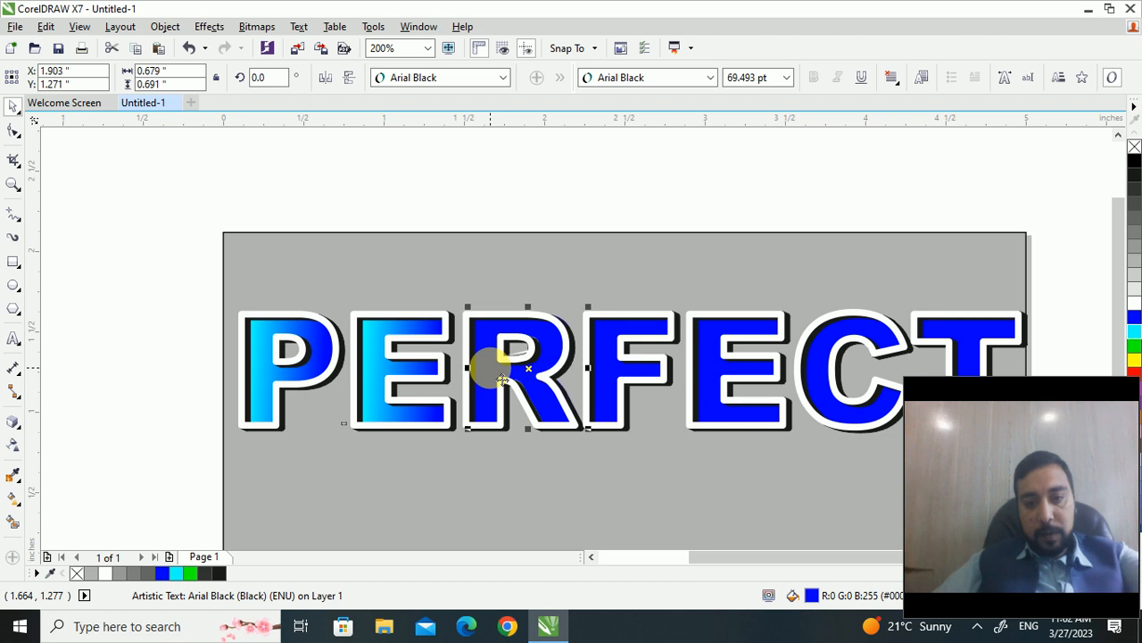
- Give the R a linear fountain fill from blue on its right to cyan on its left and repeat it on the F
key(g)
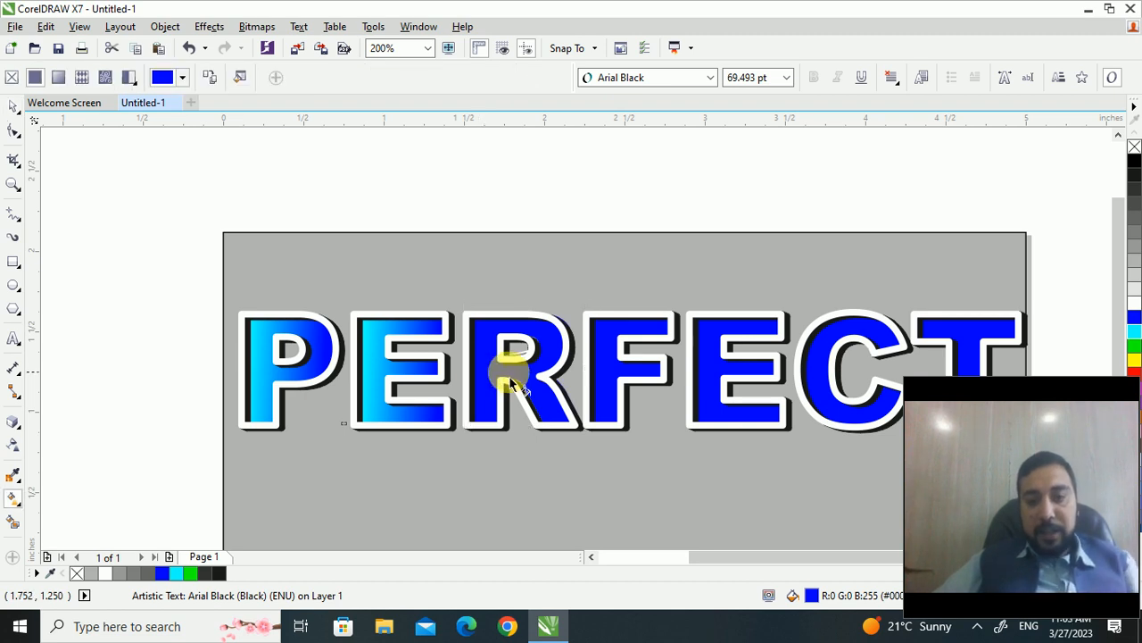
drag(546, 375, 471, 366)
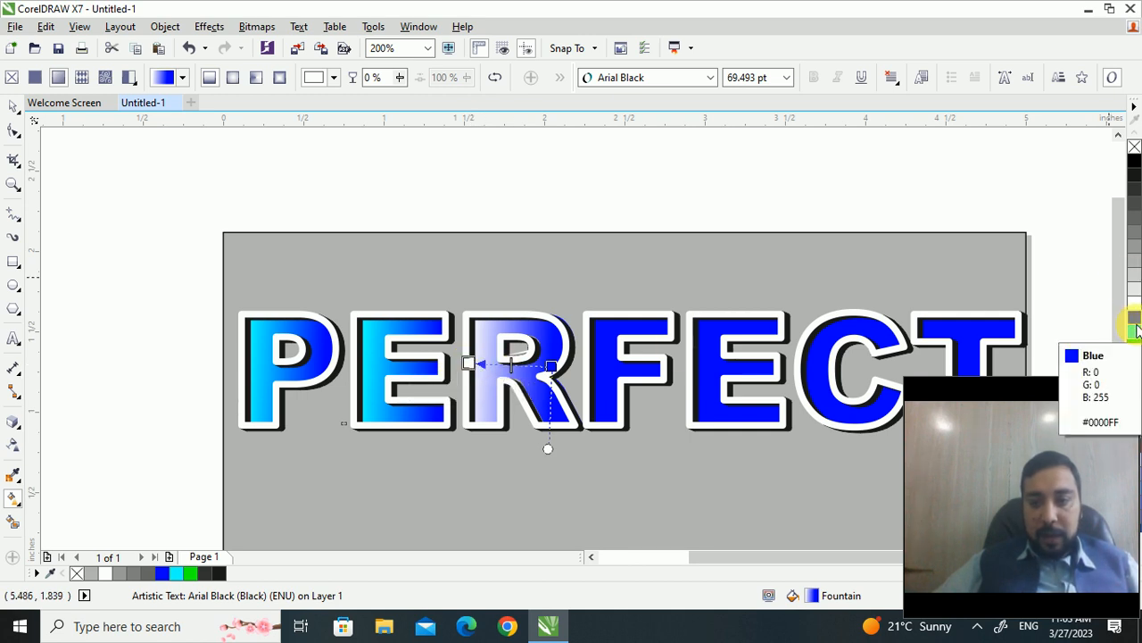
click(1135, 331)
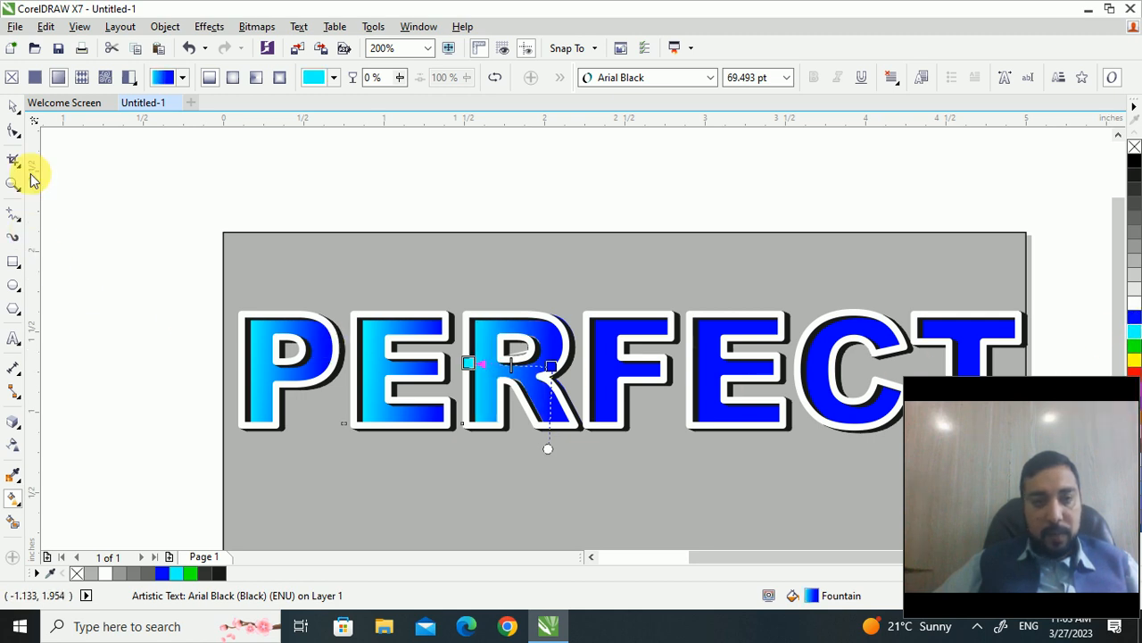
click(7, 107)
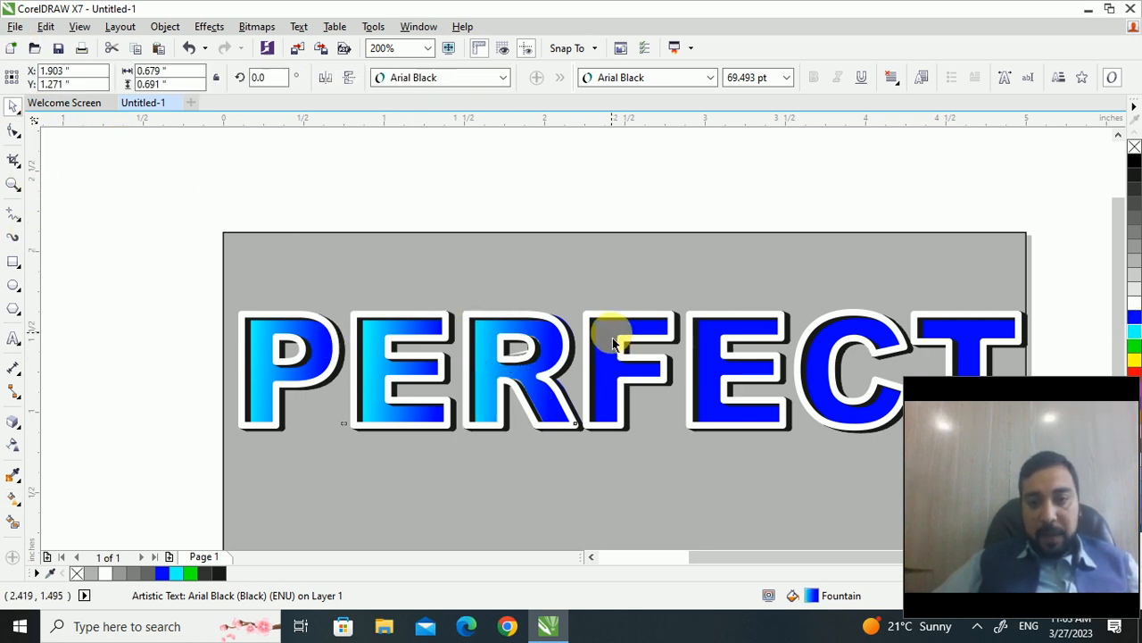
click(615, 339)
click(622, 342)
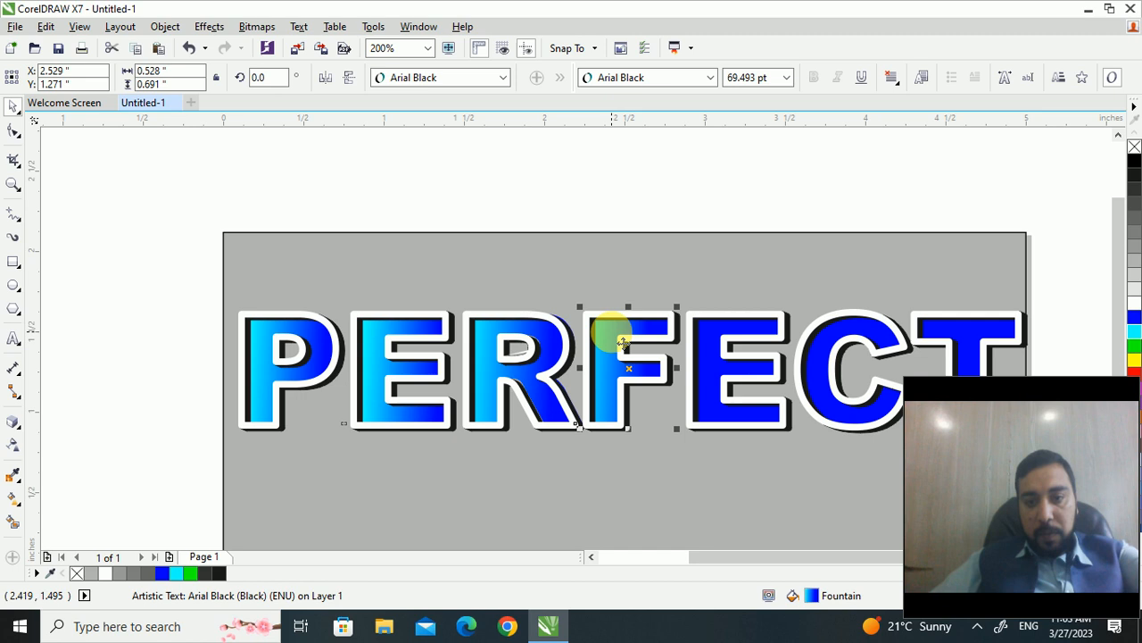
- Repeat the F's horizontal linear fountain fill, blue on the right to cyan on the left, on the second E, the C and the T
click(709, 335)
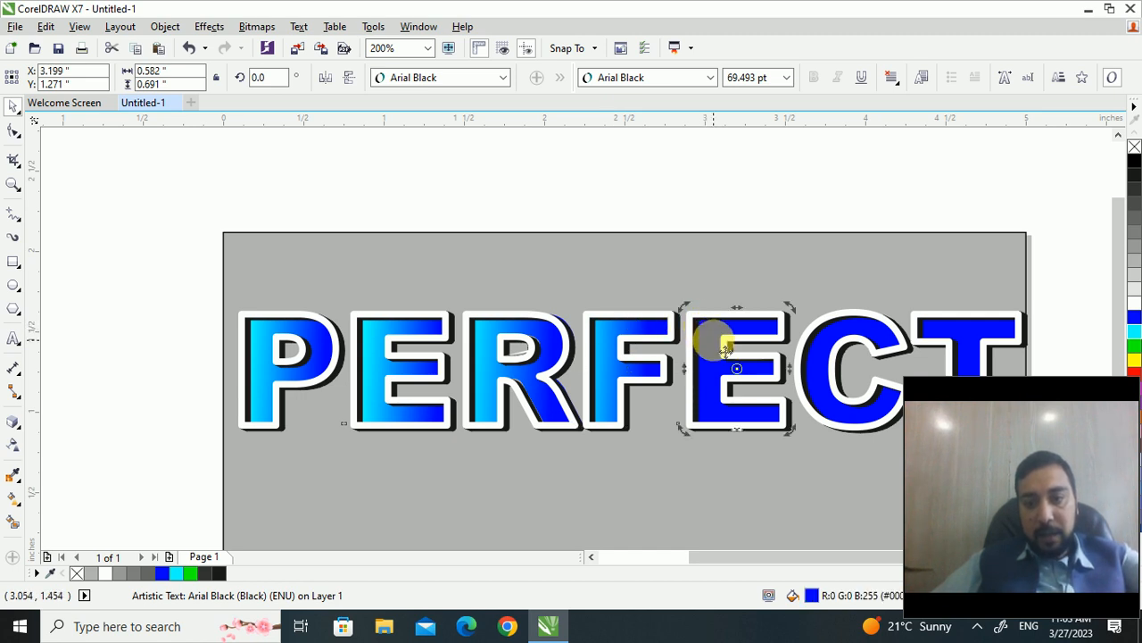
click(726, 348)
click(830, 354)
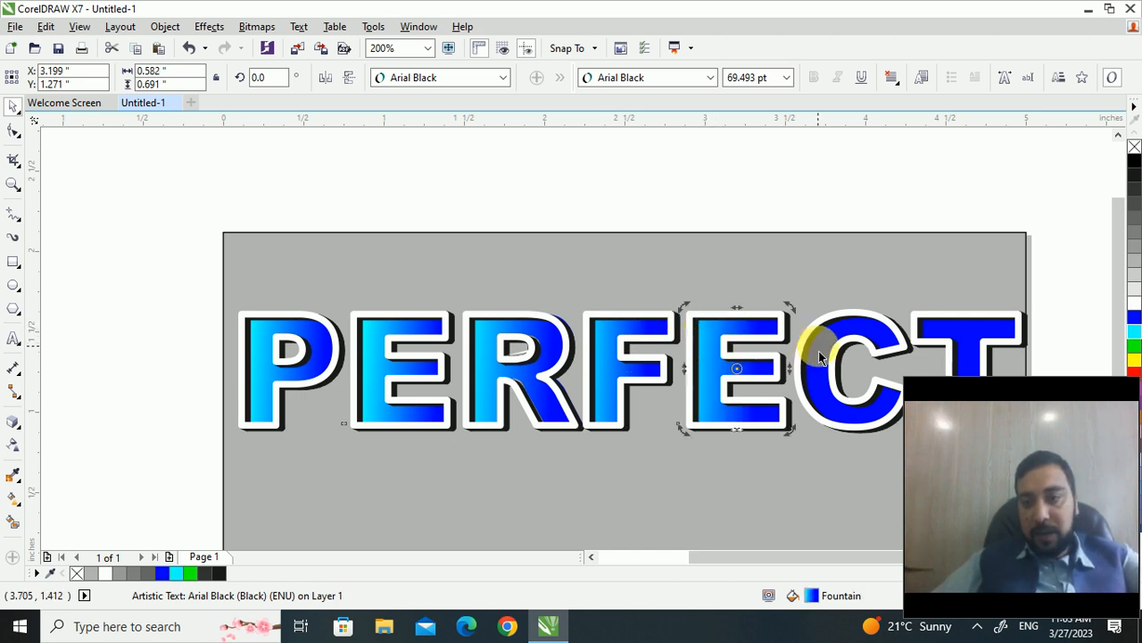
click(822, 339)
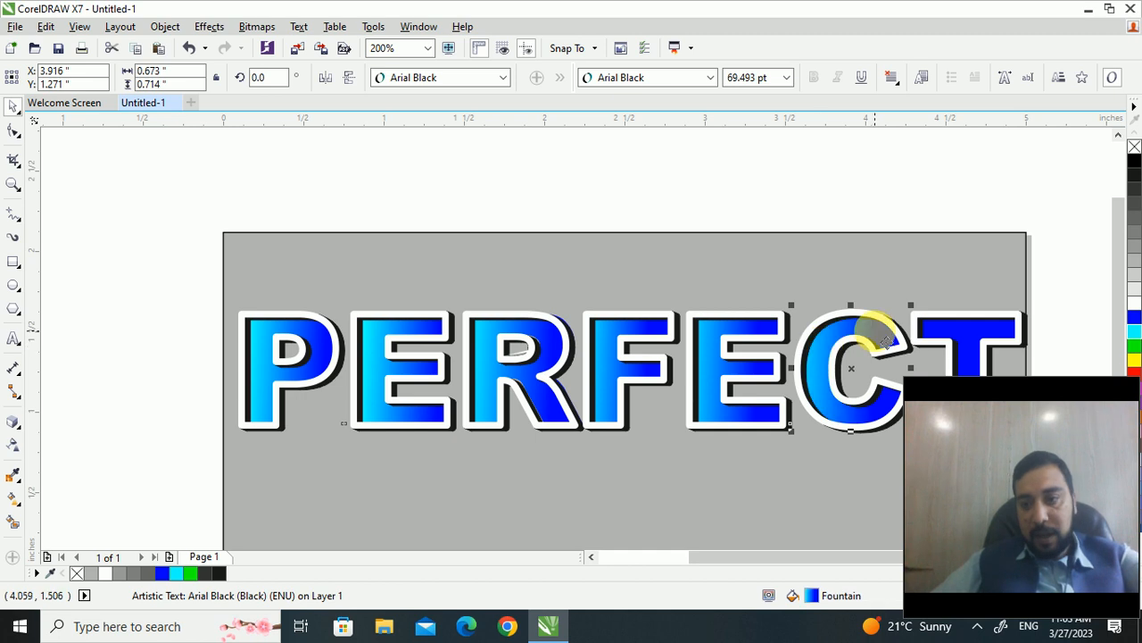
click(968, 335)
click(964, 328)
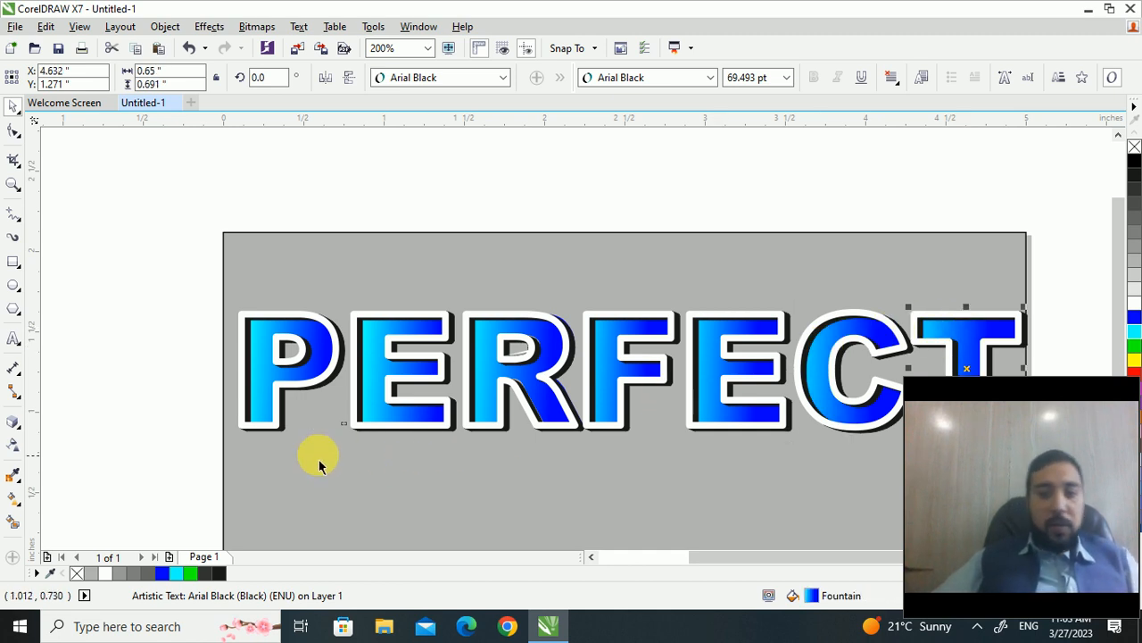
- Select all the PERFECT lettering objects together, including the gradient letters, white outline and dark extruded sides, without the gray background
scroll(707, 286, down, 1)
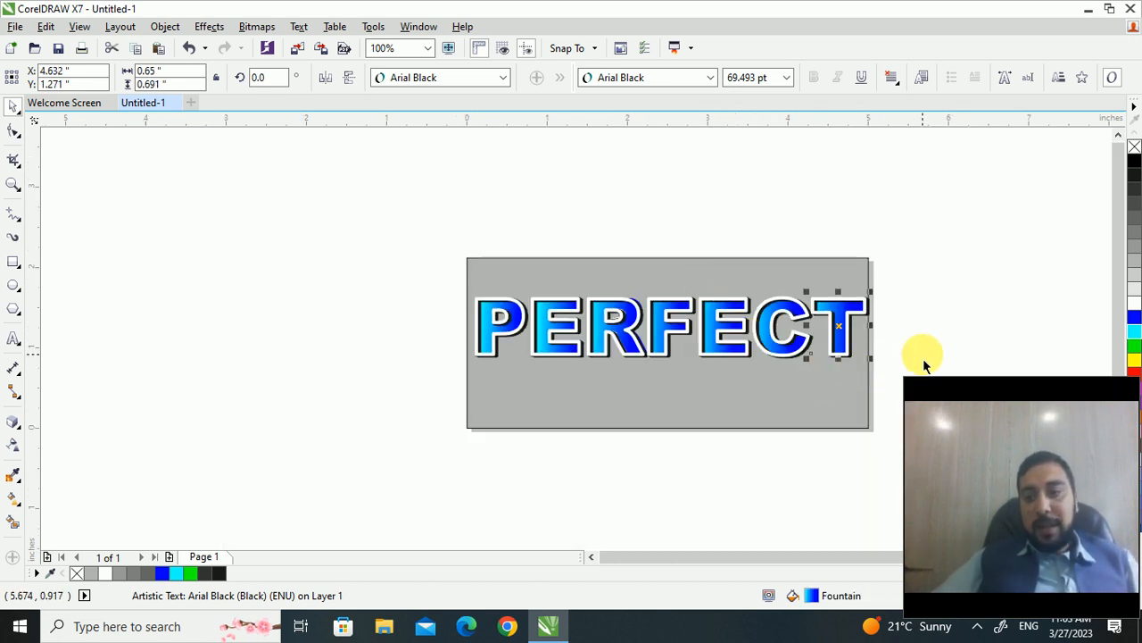
scroll(941, 336, up, 1)
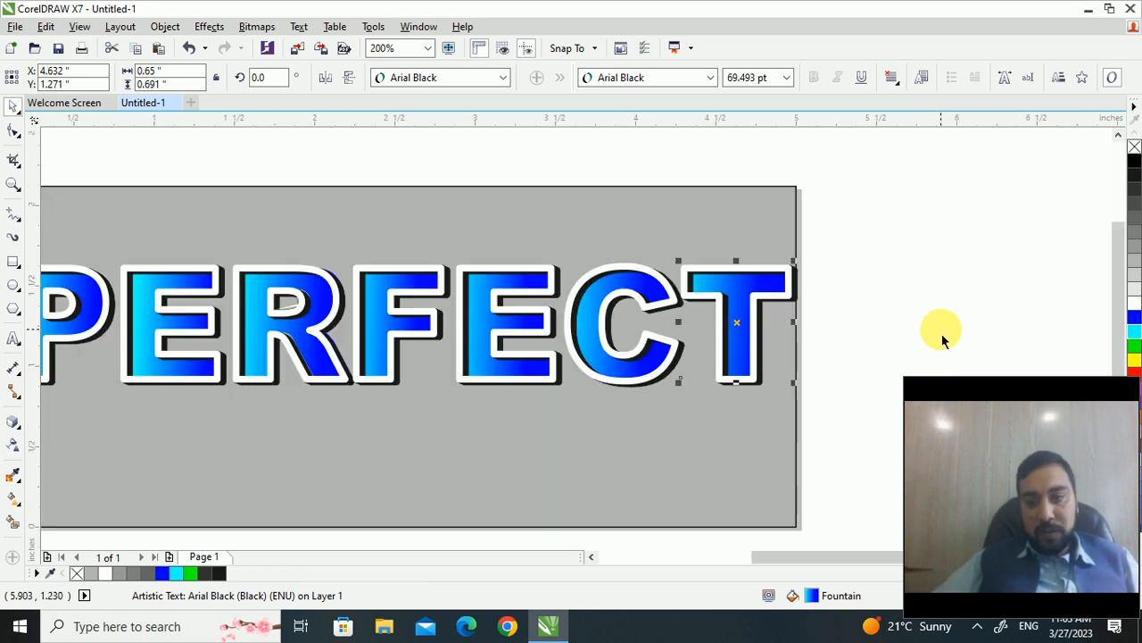
scroll(803, 332, down, 1)
scroll(646, 321, up, 1)
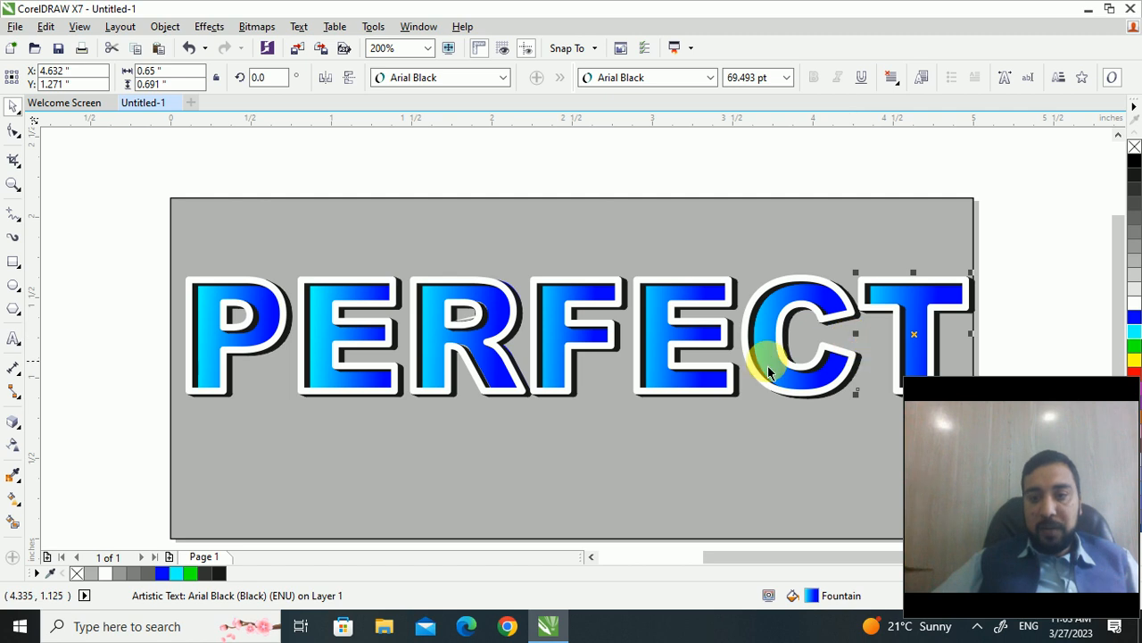
drag(149, 238, 996, 509)
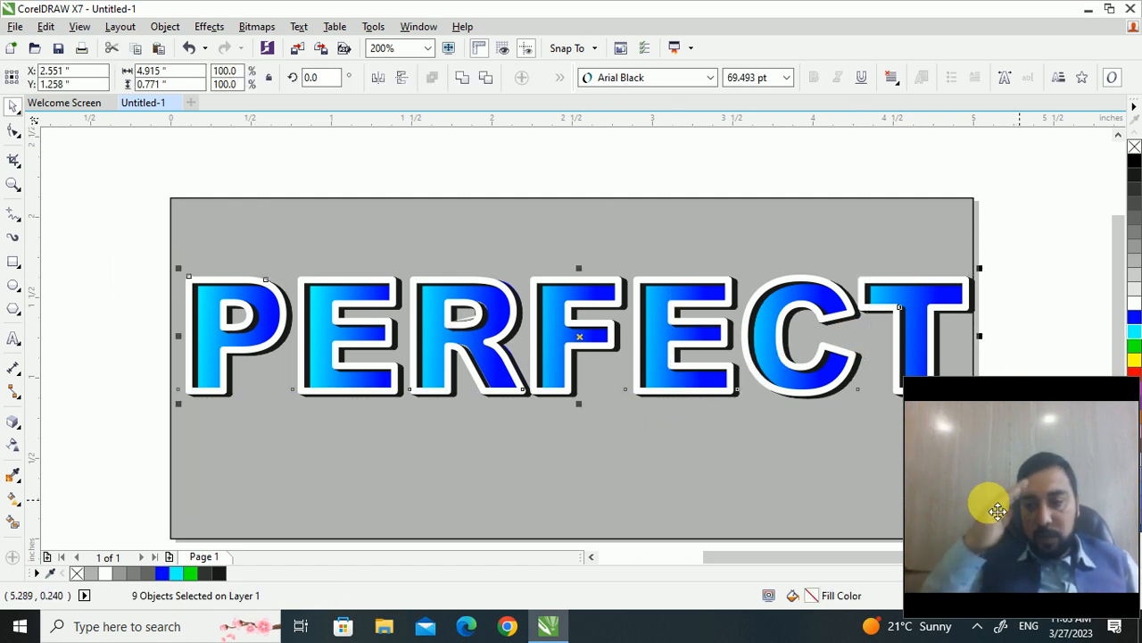